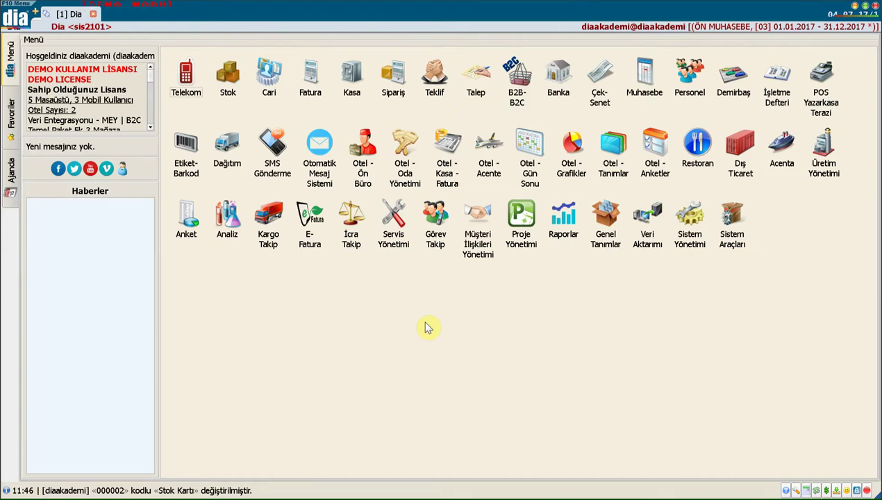
Find the Ödeme Planları (scf4000) list by searching for "ödeme" and start a new payment plan record
left_click(8, 19)
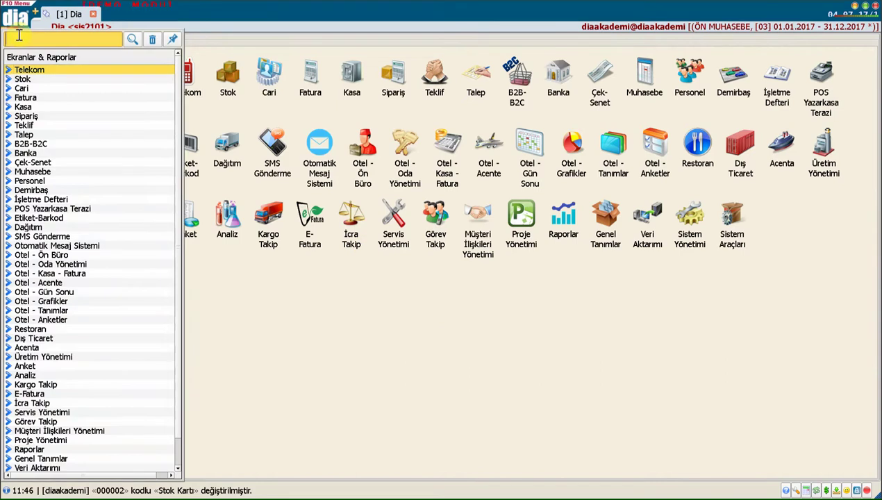
type("ödeme")
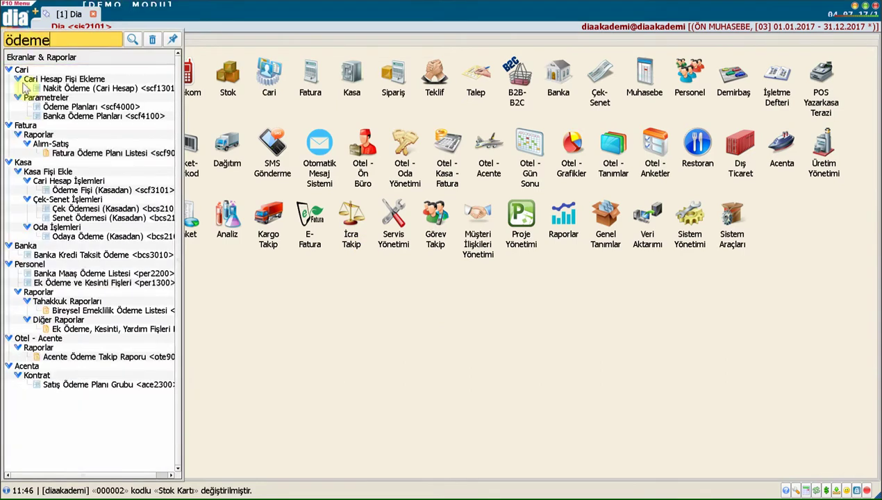
double_click(47, 110)
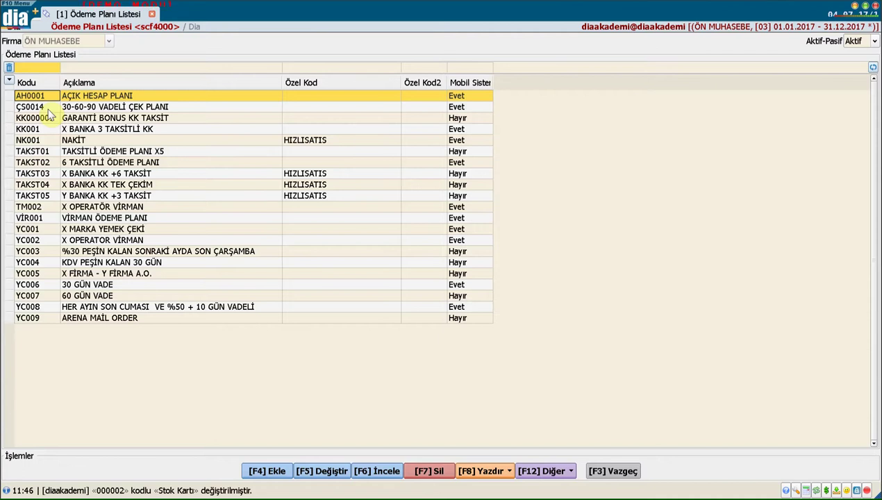
key("F4")
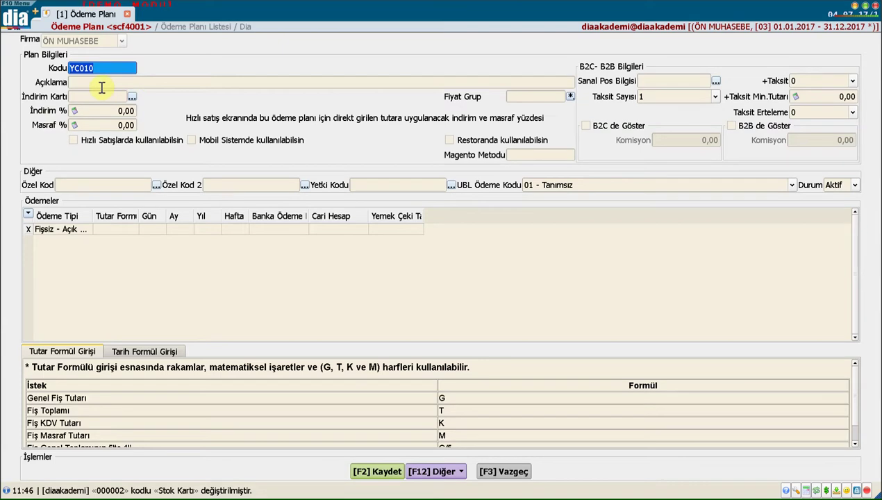
Enter KK002 as the plan code and "X BANKA 3 TAKSİT KK" as its description
type("KK002")
key("Tab")
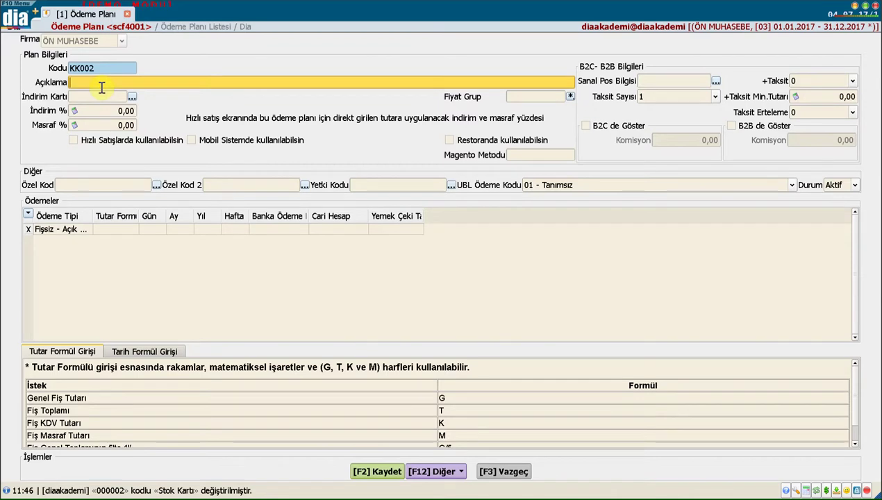
type("X BANKA")
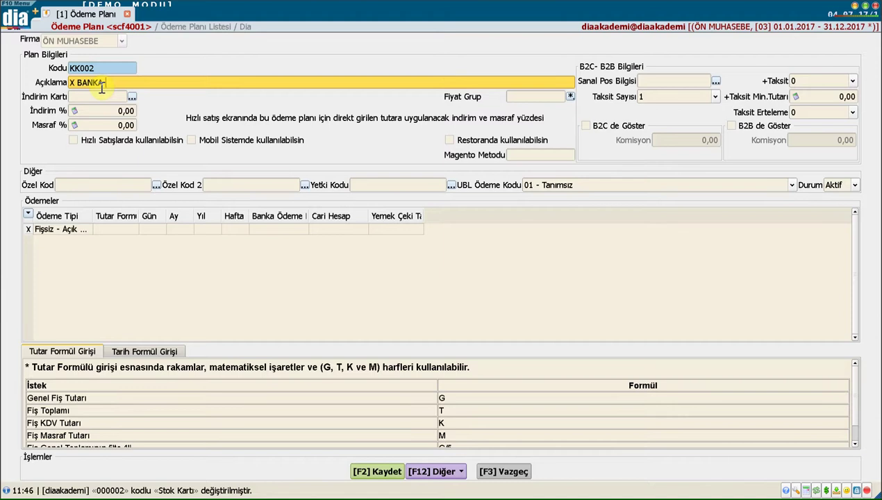
type("-3 TAKSİT KK")
Make the payment plan usable in quick sales, the mobile system and the restaurant, leaving discount, expense and price group fields as they are
left_click(90, 98)
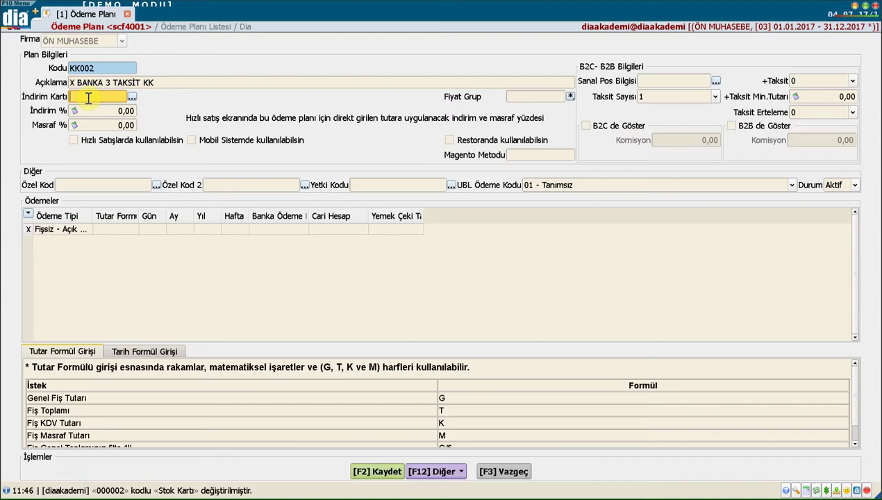
mouse_move(455, 99)
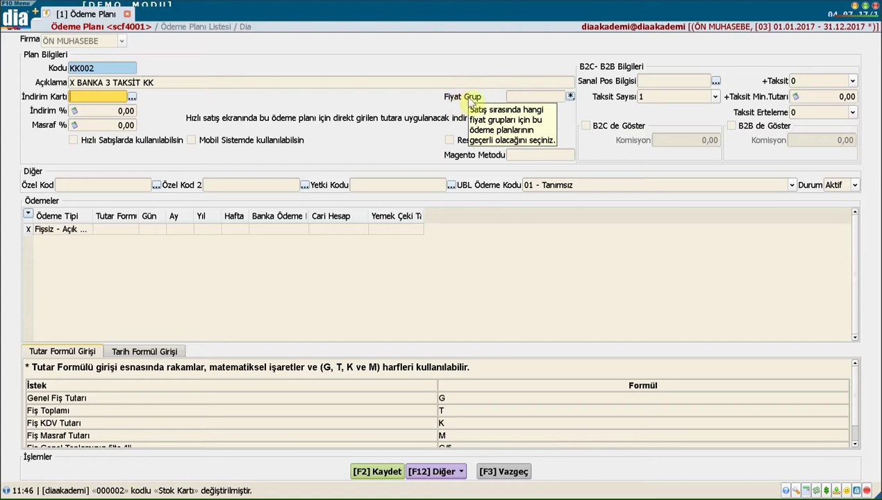
left_click(540, 96)
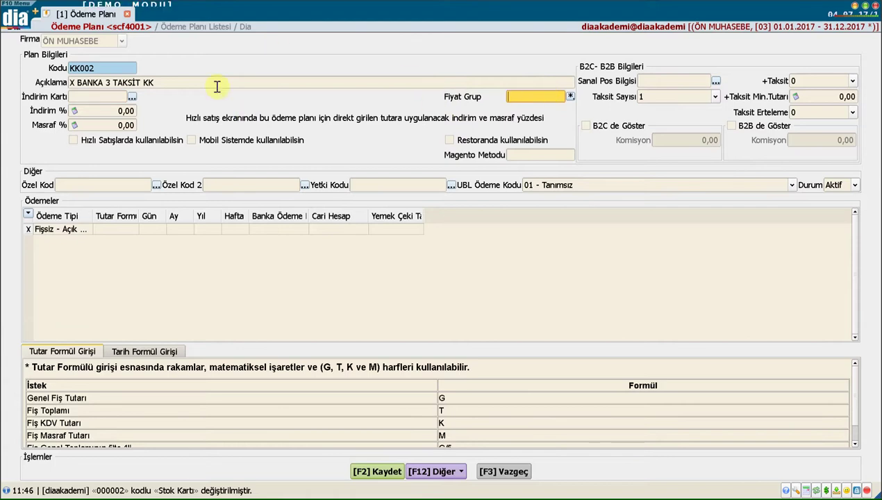
left_click(114, 124)
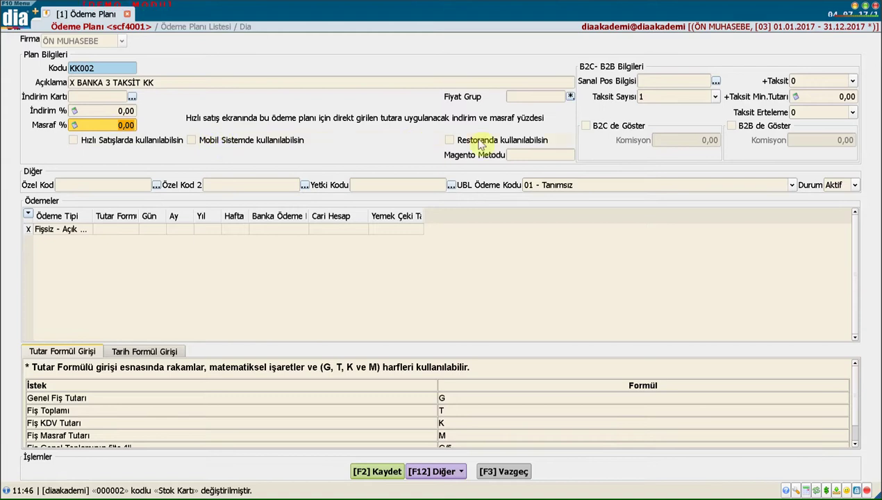
left_click(96, 143)
left_click(198, 141)
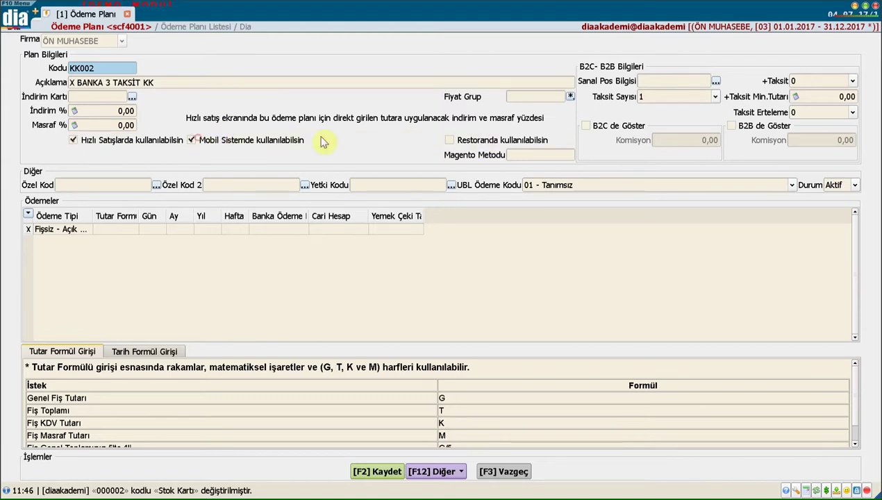
left_click(448, 139)
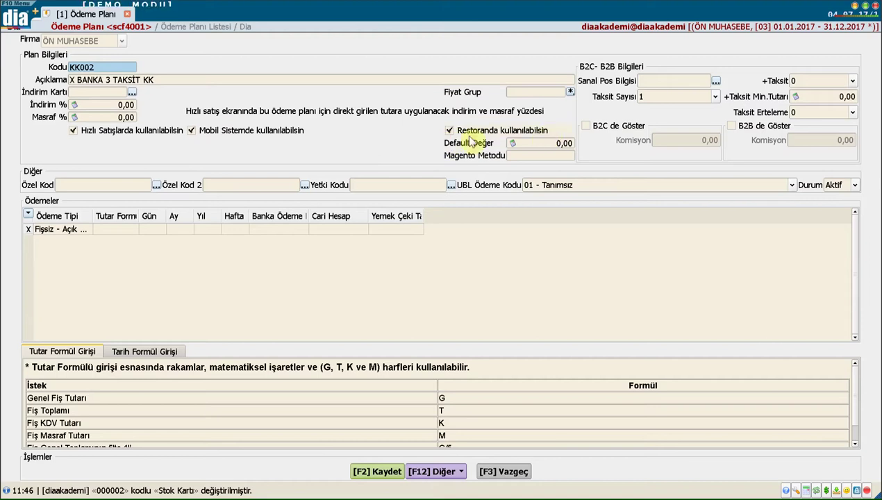
left_click(529, 143)
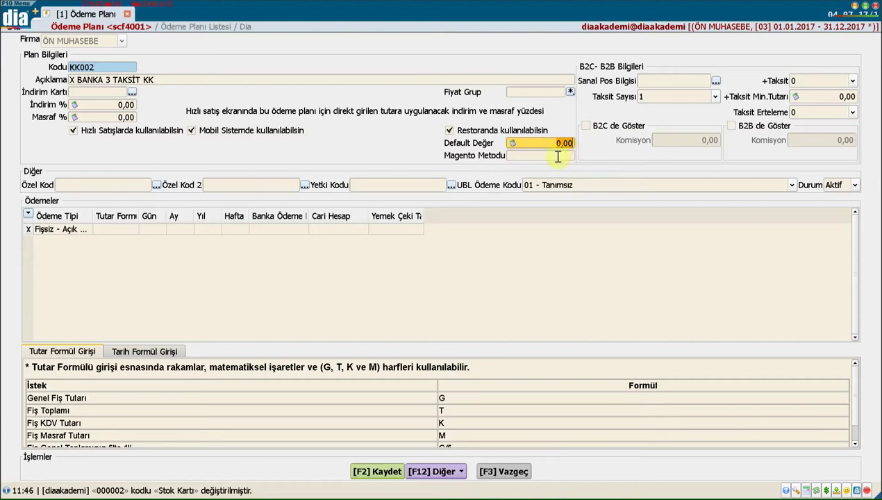
left_click(559, 157)
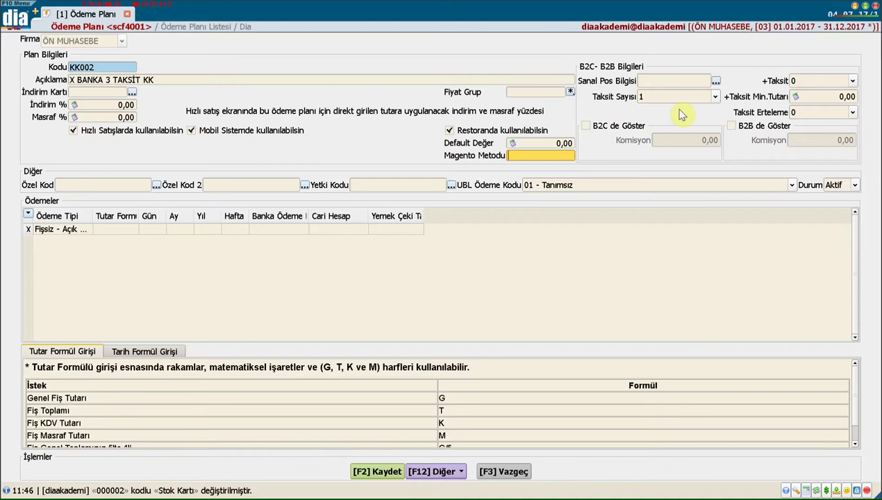
Set the installment count (Taksit Sayısı) to 3 in the B2C-B2B details and review the extra installment and deferral options
left_click(672, 81)
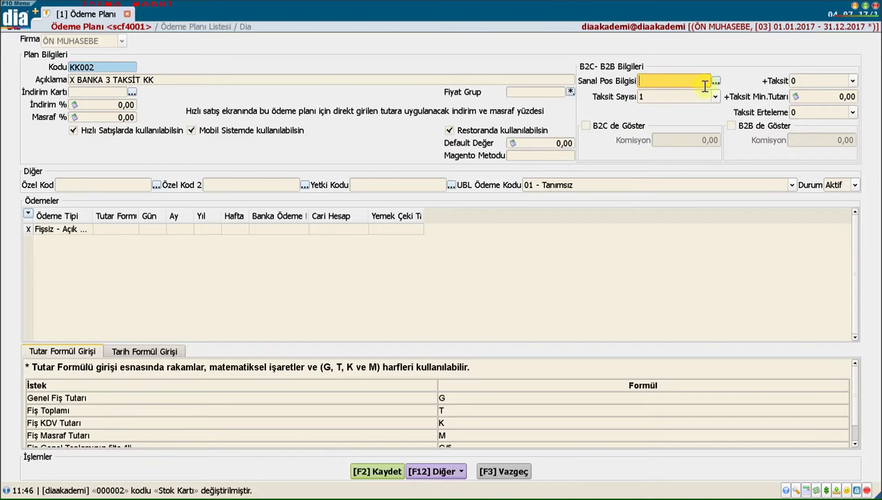
left_click(663, 98)
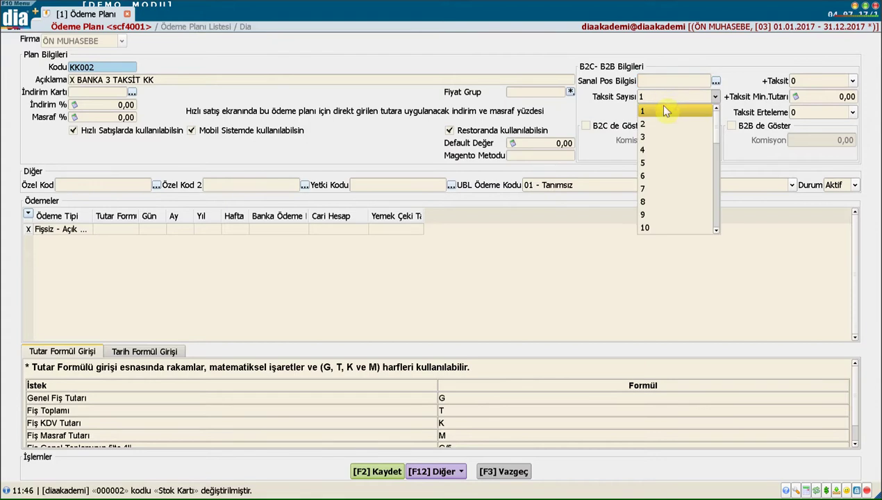
left_click(669, 136)
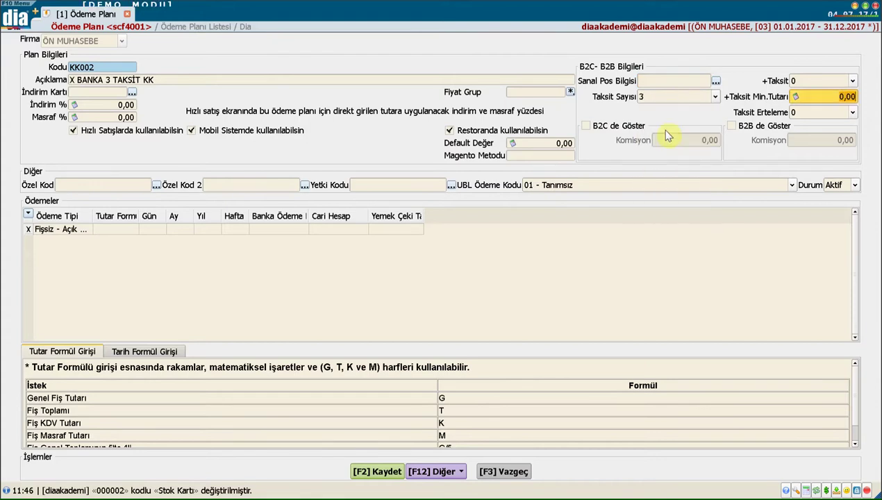
key("shift+Tab")
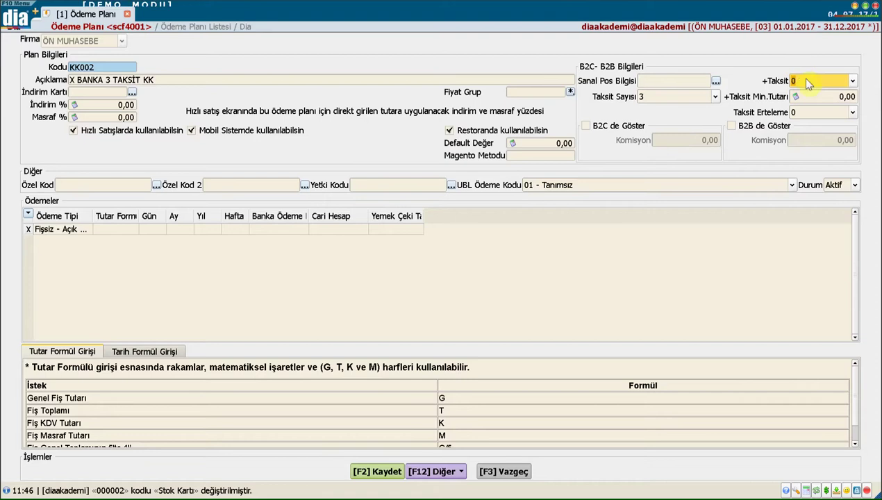
left_click(807, 81)
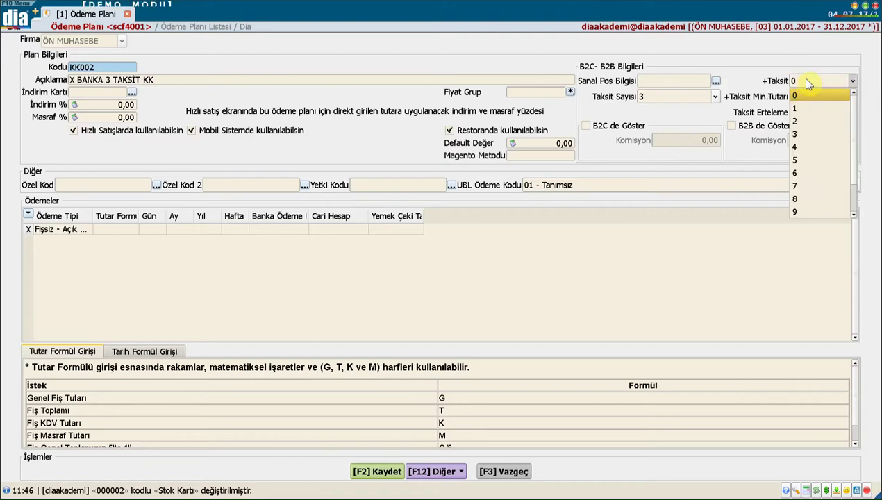
left_click(807, 82)
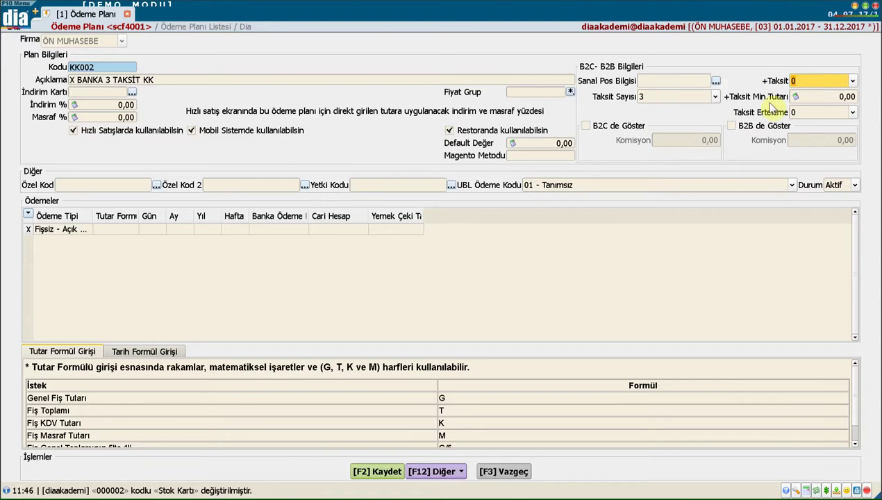
left_click(811, 96)
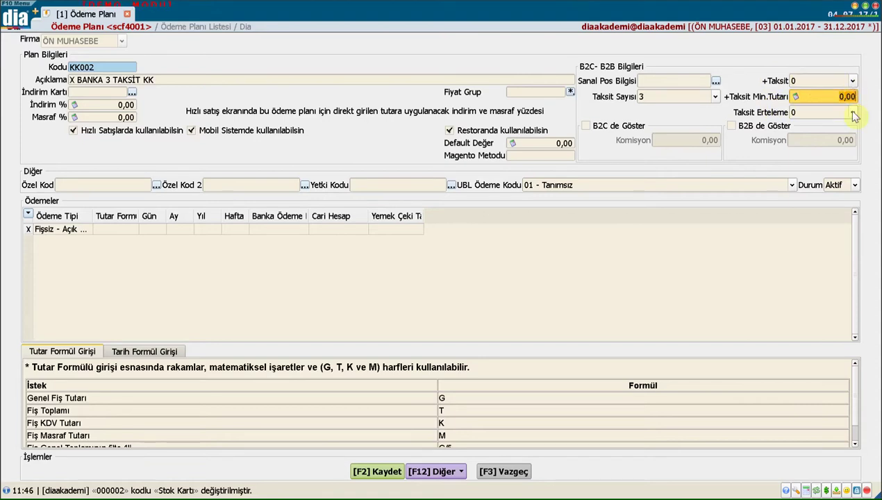
left_click(853, 115)
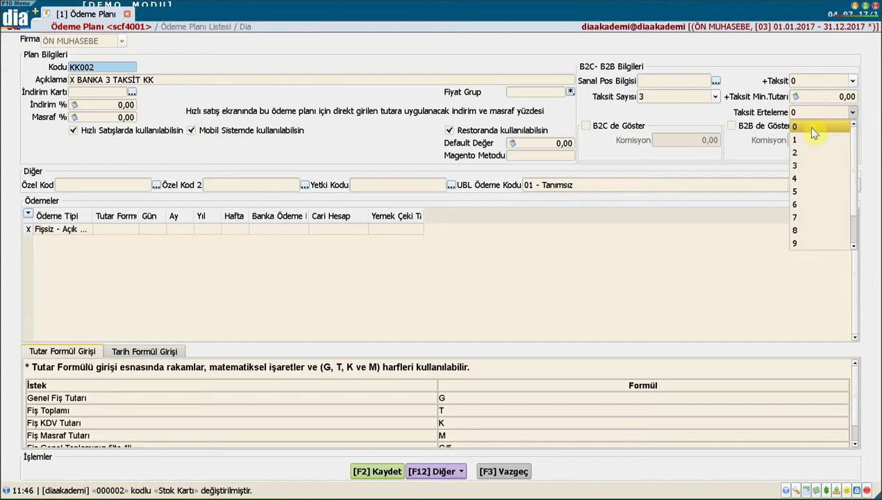
left_click(693, 115)
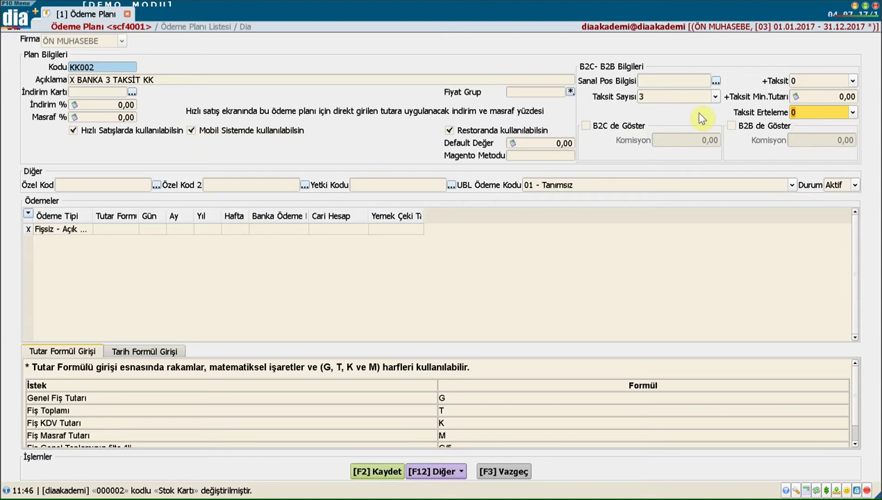
Enable showing the payment plan in both B2C and B2B and check their commission fields
left_click(586, 127)
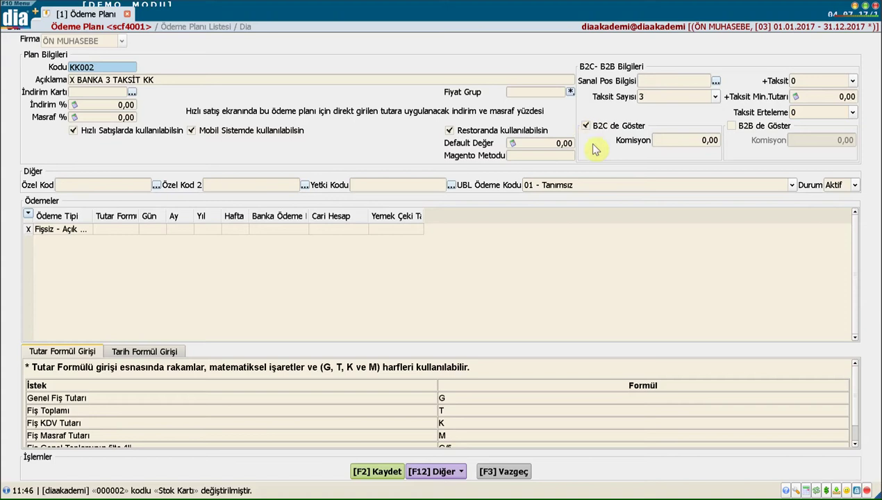
left_click(732, 126)
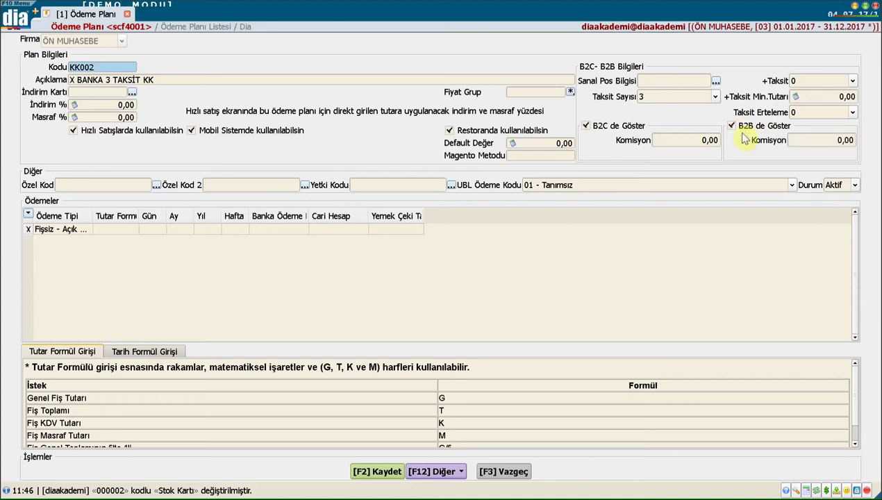
left_click(714, 139)
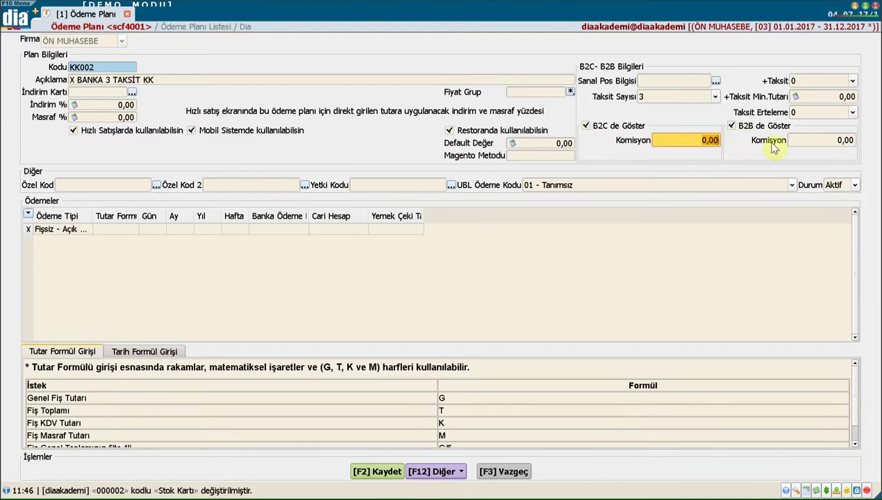
left_click(807, 140)
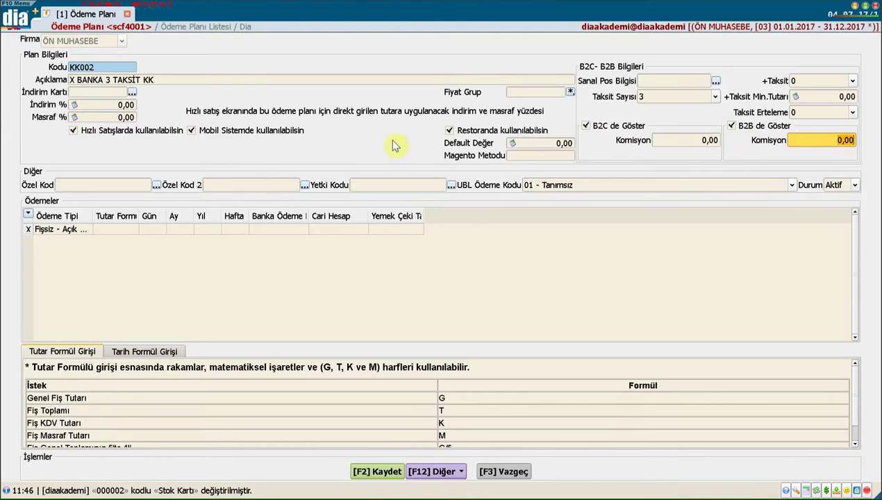
Review the special code, authorization code, UBL payment code and status options in the plan's Diğer section
left_click(84, 185)
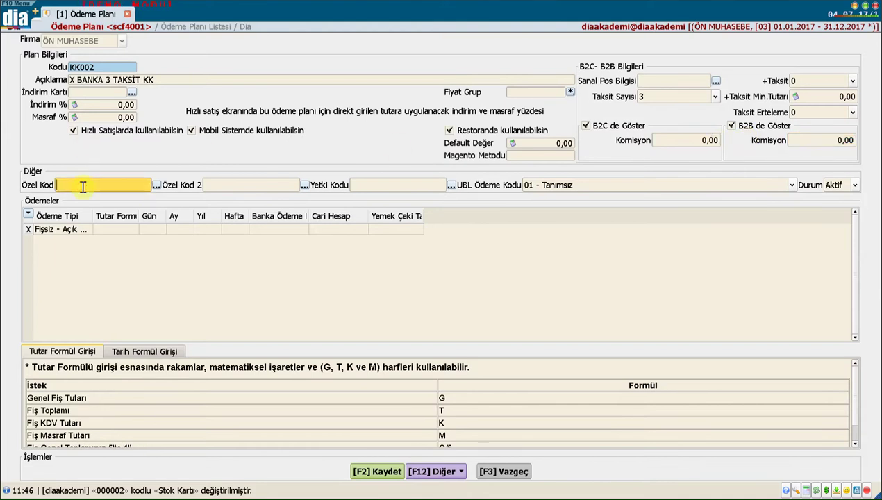
left_click(210, 182)
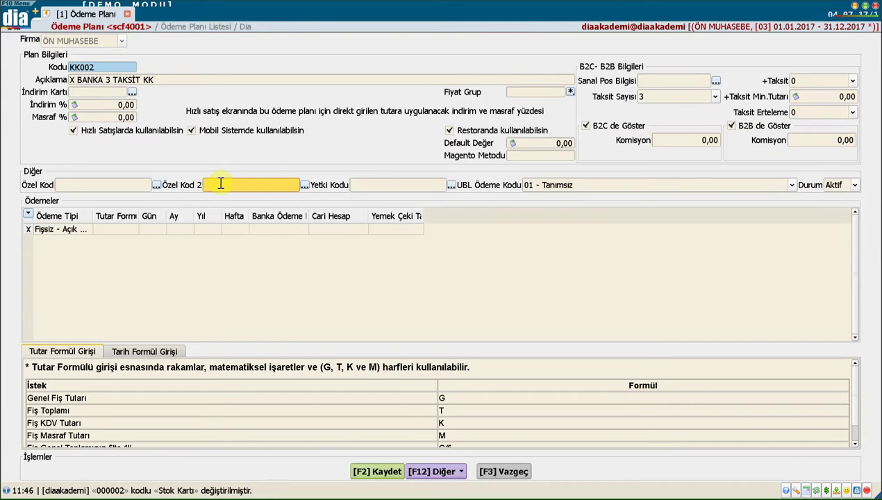
left_click(377, 185)
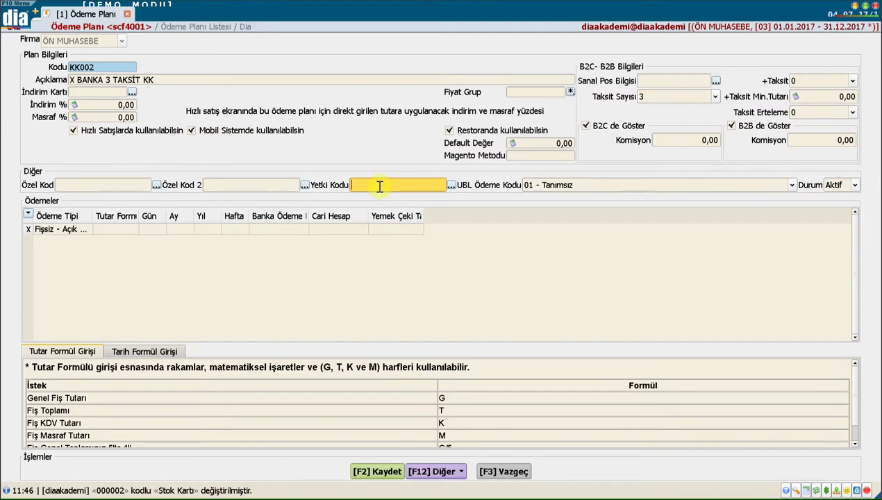
left_click(543, 186)
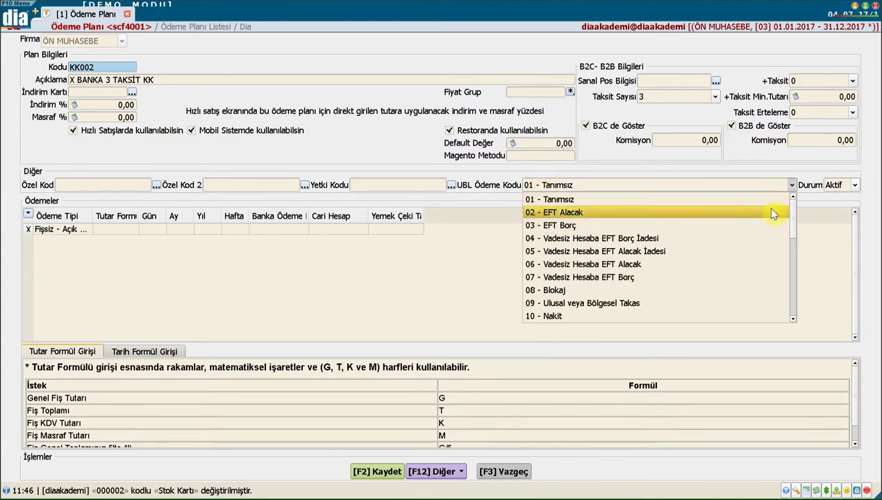
scroll(791, 223, "down", 3)
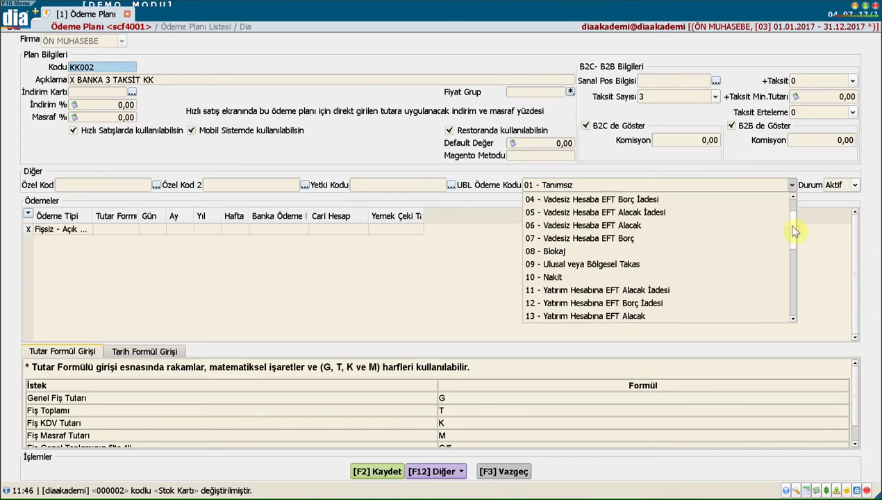
left_click_drag(795, 232, 789, 269)
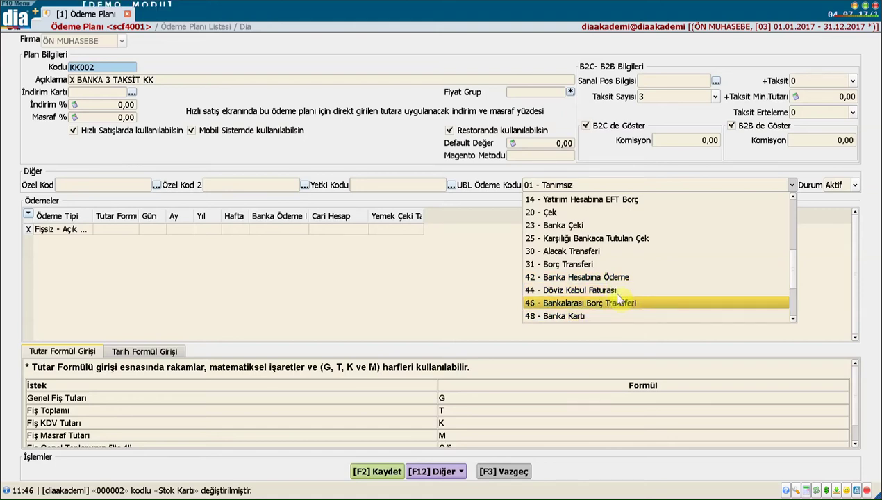
left_click(826, 227)
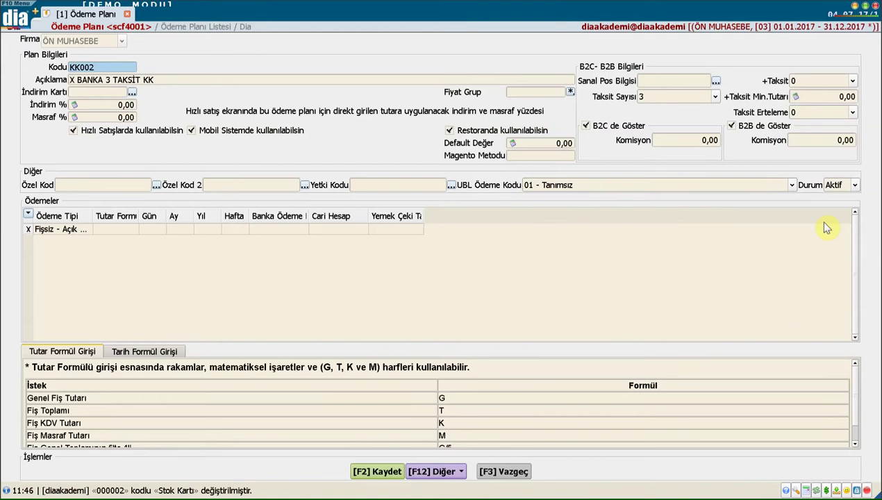
left_click(833, 187)
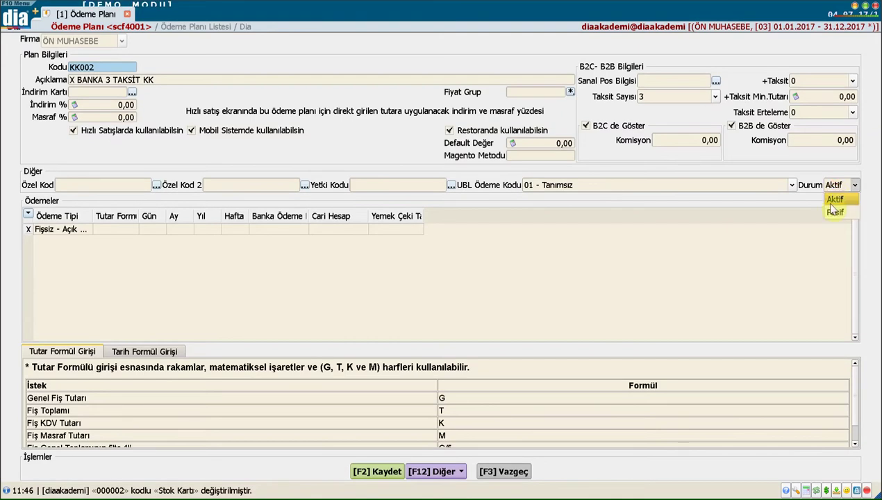
left_click(682, 244)
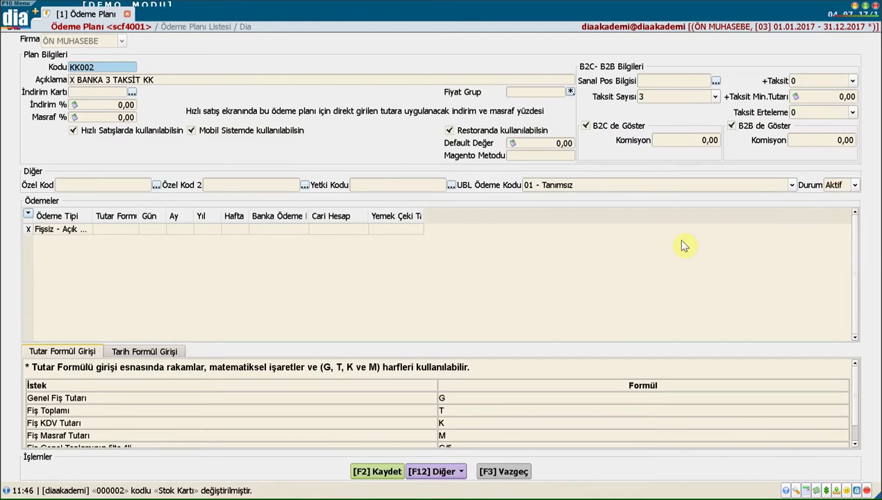
Set the first payment row's type to Kredi Kartı and widen the Tutar Formülü column
left_click(55, 231)
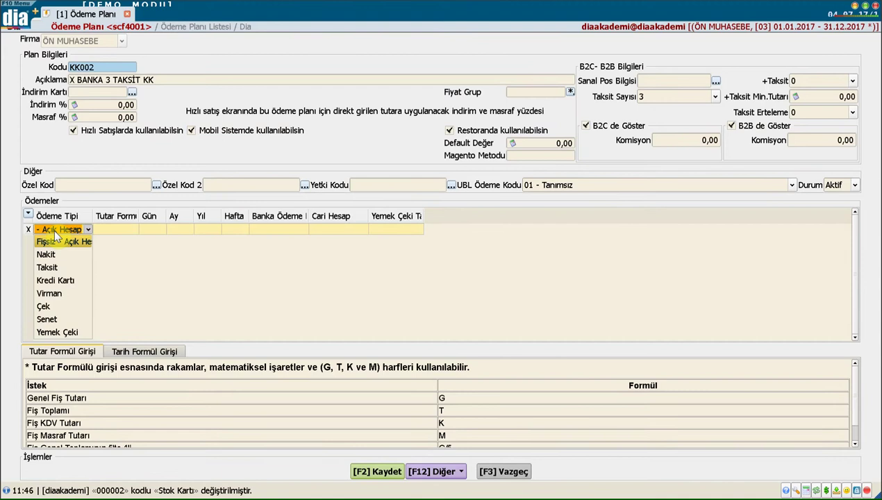
left_click(69, 287)
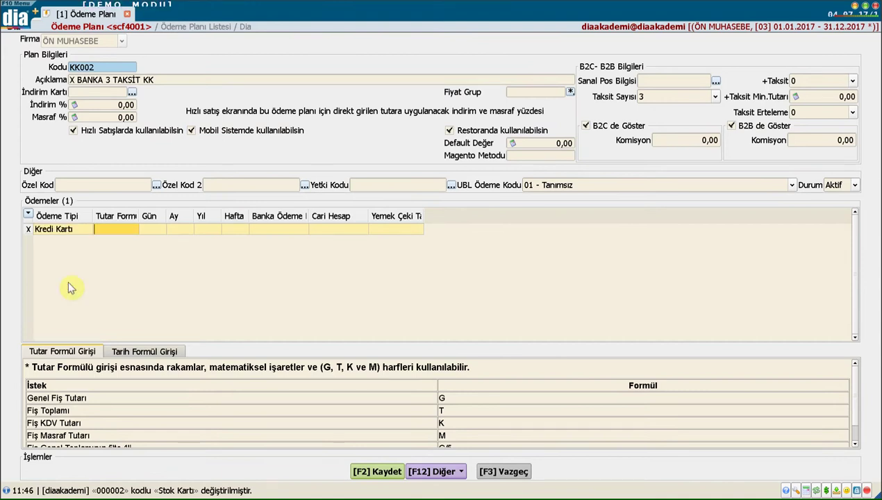
left_click_drag(139, 219, 158, 218)
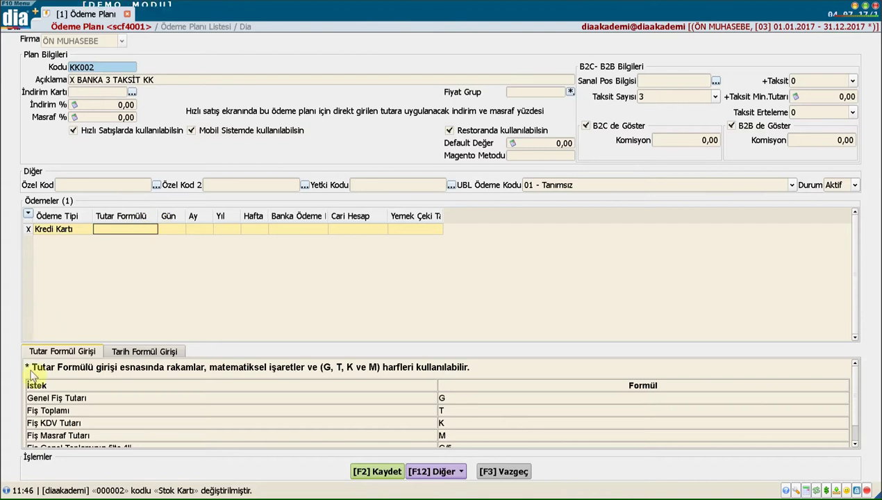
Enter G as the credit card row's amount formula and consult the amount formula reference, including the G/5 example
left_click(129, 353)
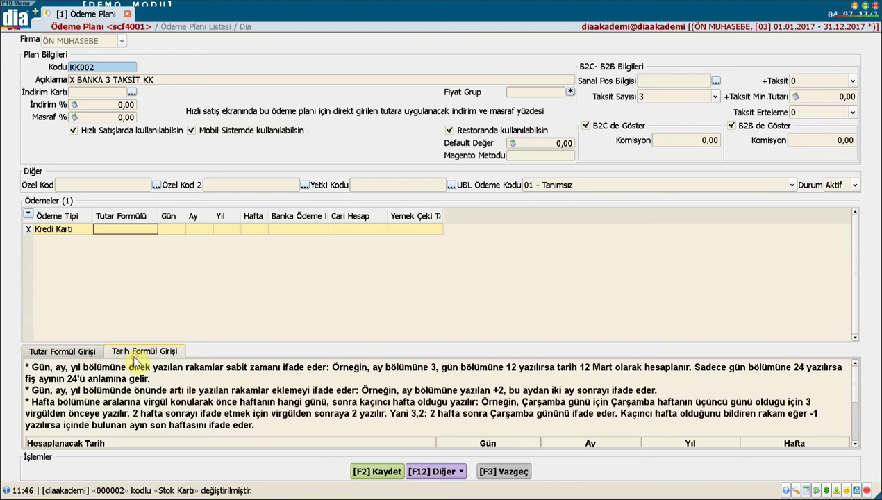
left_click(66, 352)
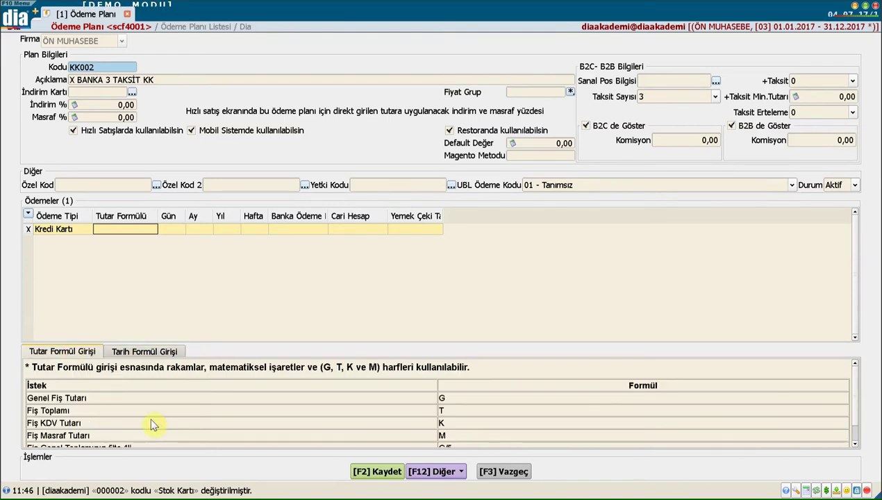
left_click(450, 430)
left_click(481, 402)
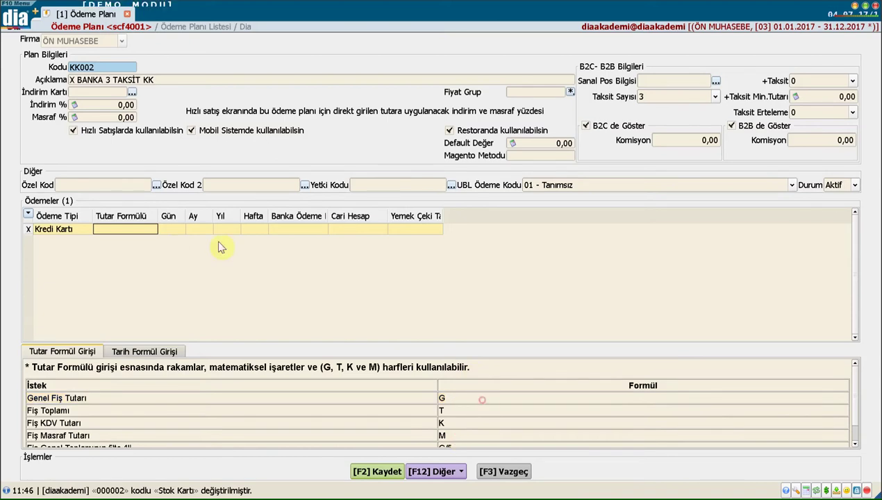
left_click(134, 229)
type("G")
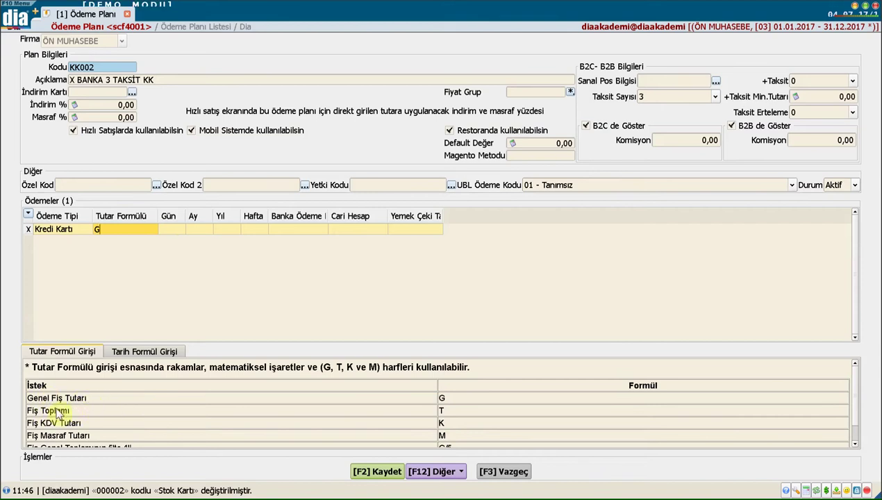
left_click(206, 405)
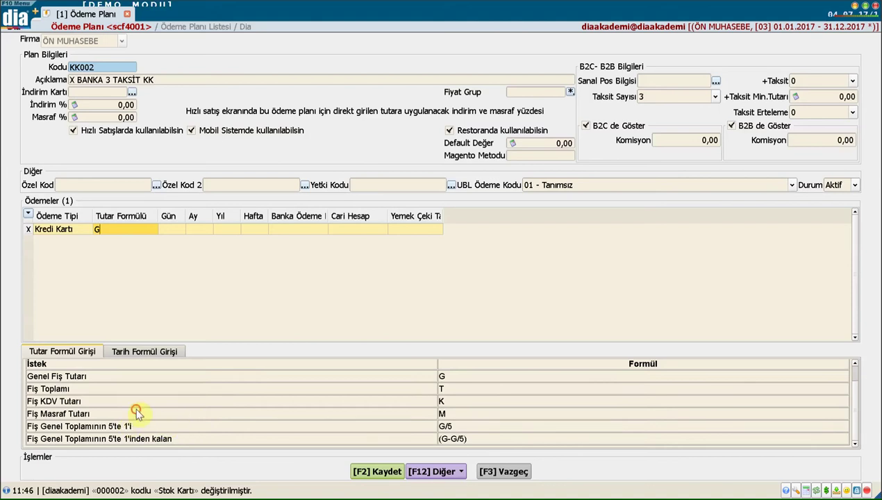
left_click(459, 426)
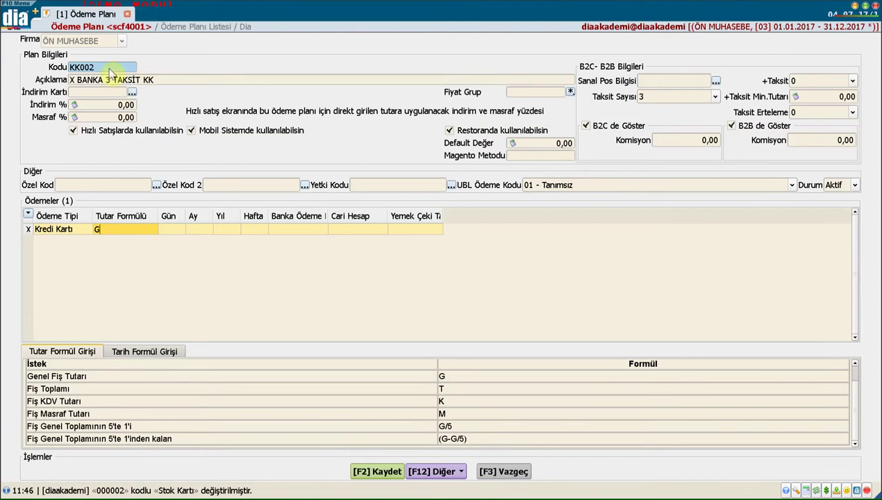
Consult the date formula examples and set the credit card row's day (Gün) to +0
left_click(167, 230)
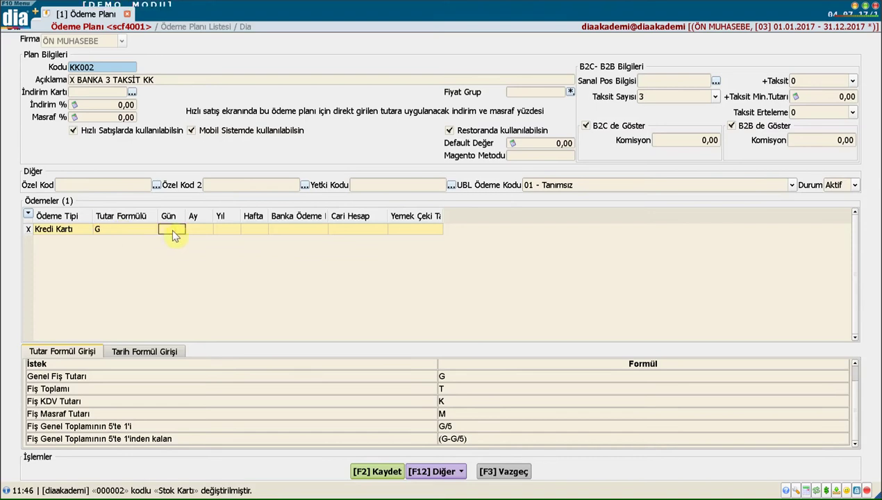
left_click(174, 231)
left_click(155, 351)
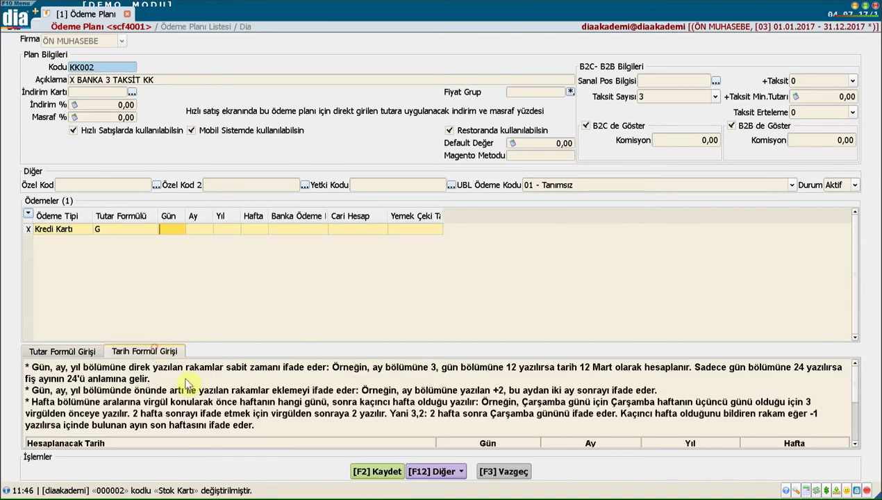
scroll(197, 392, "down", 3)
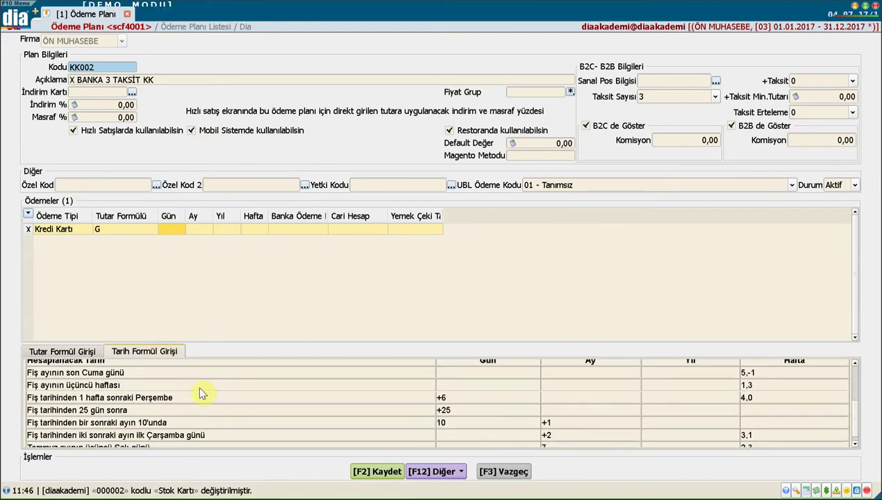
left_click(171, 229)
type("+3")
key("Tab")
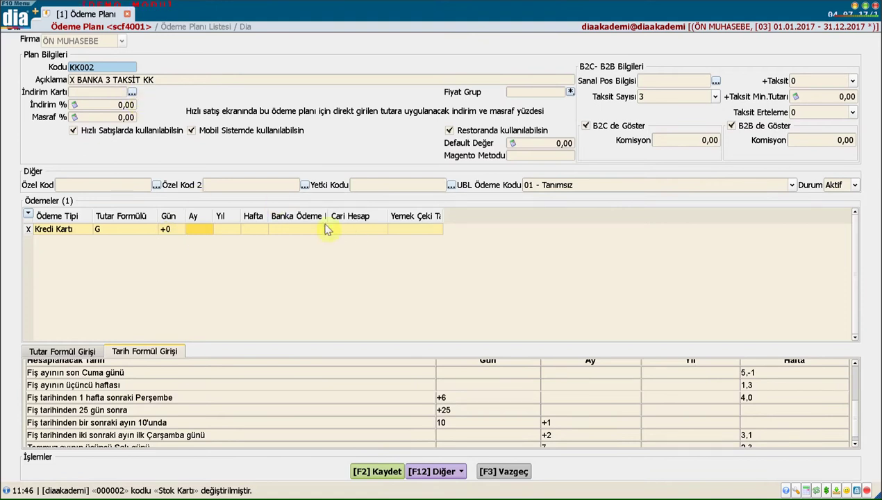
Create a new bank payment plan from the credit card row and describe it as "X BANKA 3 TAKSİT"
left_click_drag(330, 216, 388, 216)
left_click(369, 229)
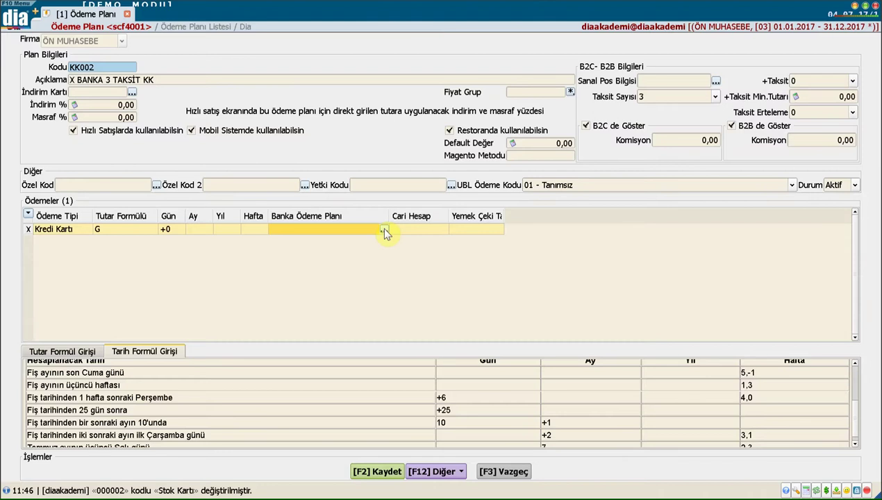
left_click(384, 231)
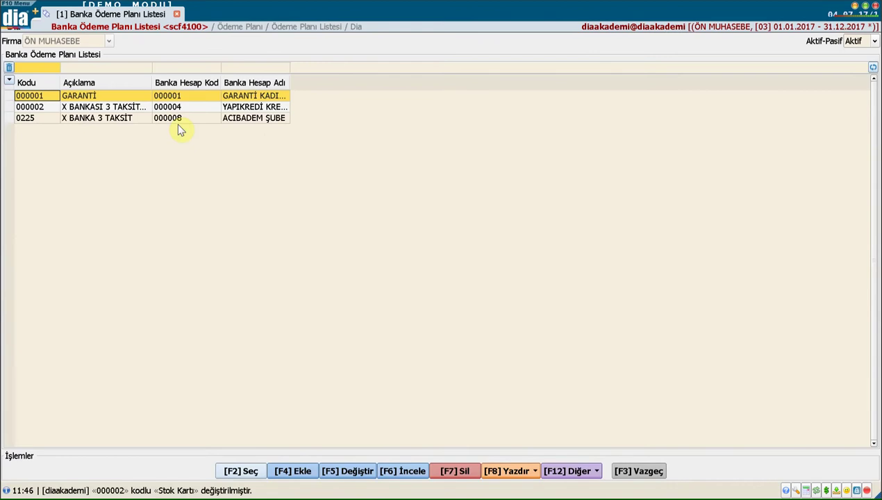
left_click(302, 473)
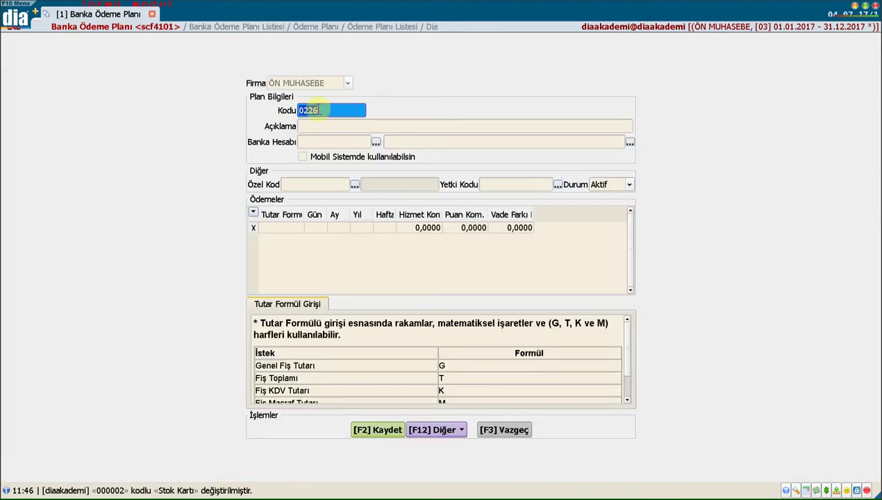
left_click(329, 124)
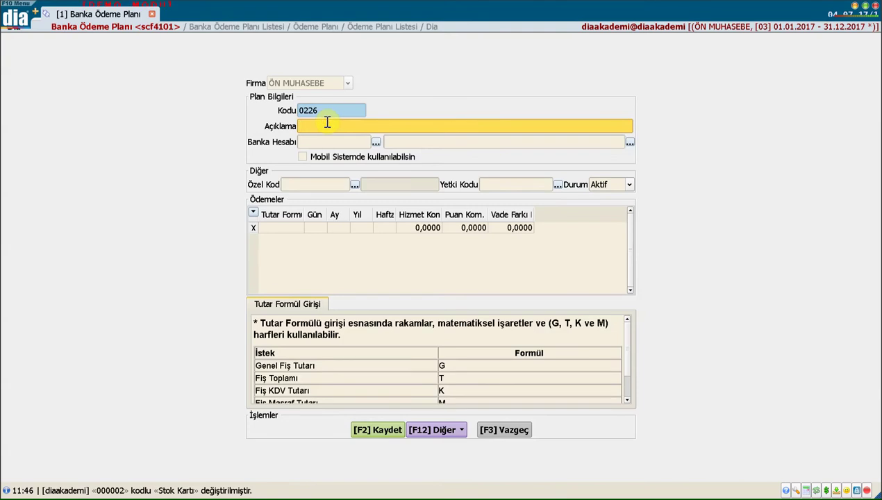
type("X BANKA")
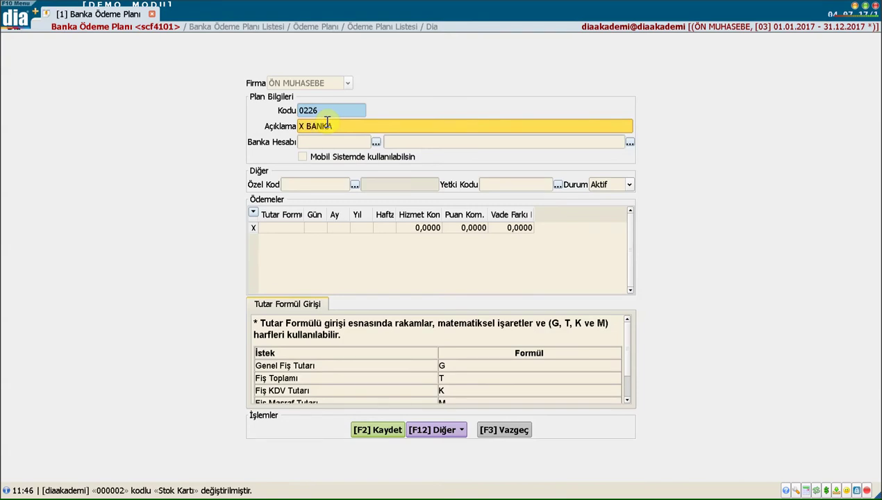
type(" 3 TAKSİT")
Assign GARANTİ BANKASI KREDİ HESABI as the bank account of the new bank payment plan
left_click(347, 142)
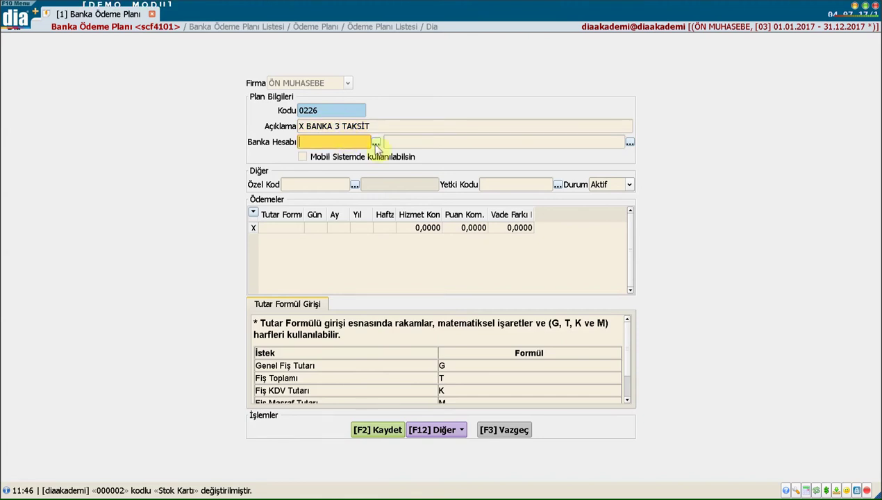
left_click(376, 142)
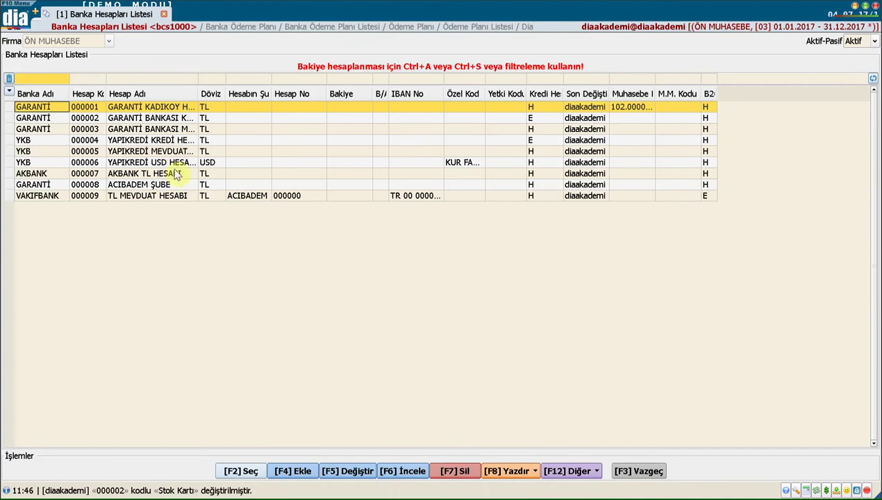
left_click(295, 471)
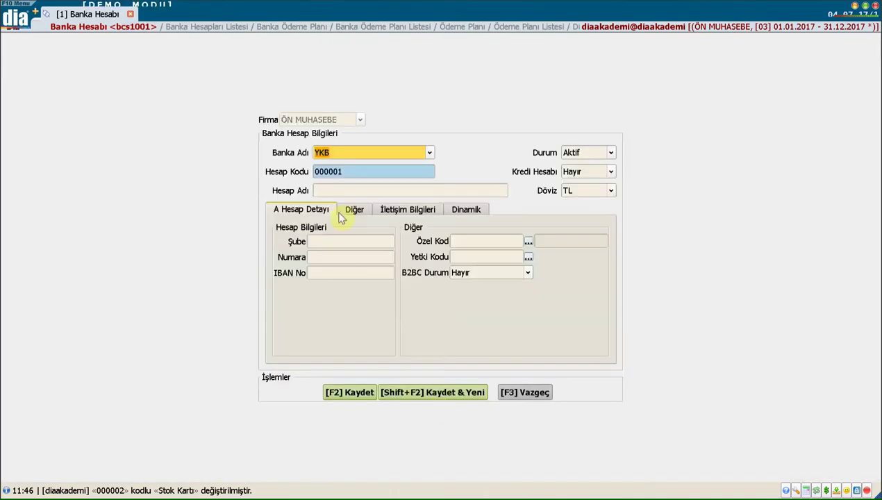
left_click(506, 392)
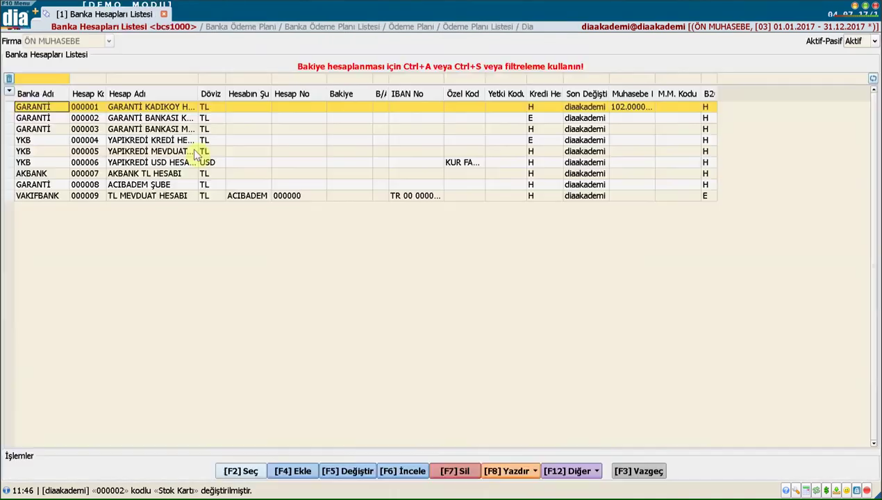
double_click(174, 118)
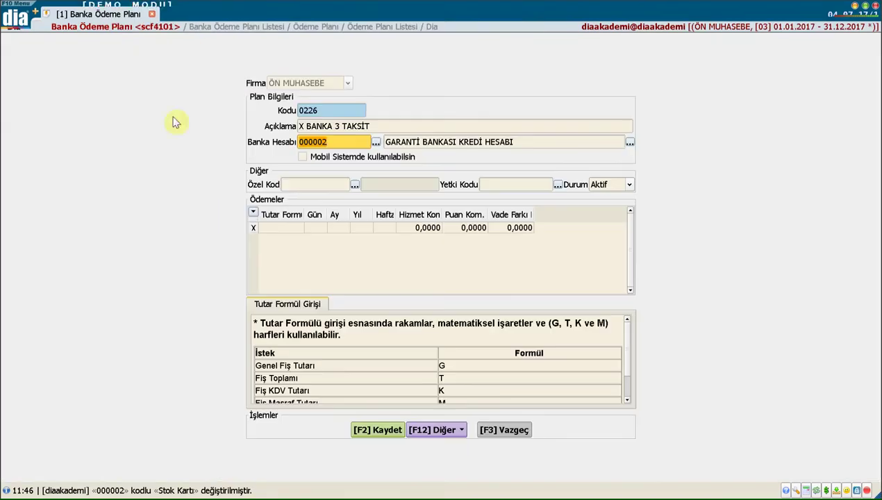
Make the bank payment plan usable in the mobile system and check its special code and authorization code fields
left_click(303, 157)
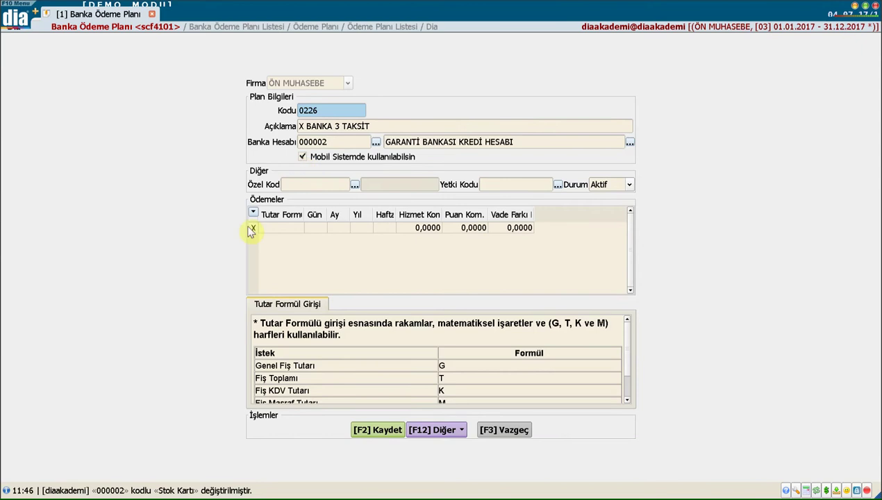
left_click(318, 185)
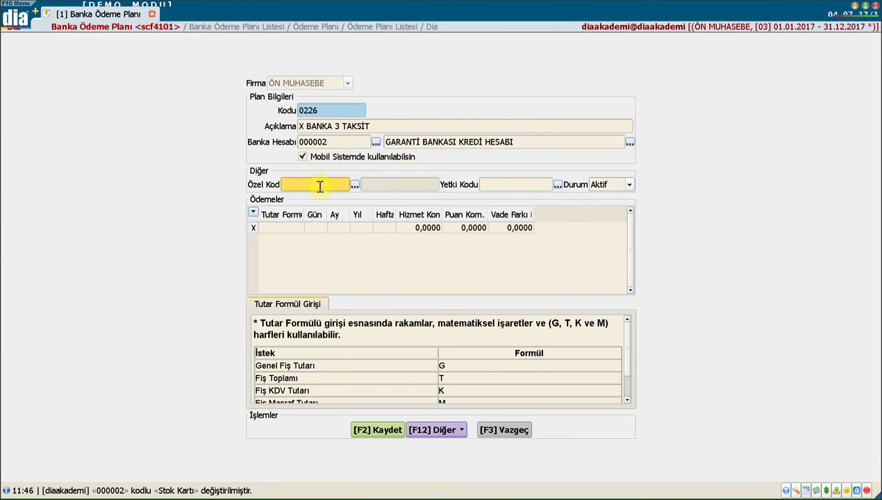
left_click(490, 185)
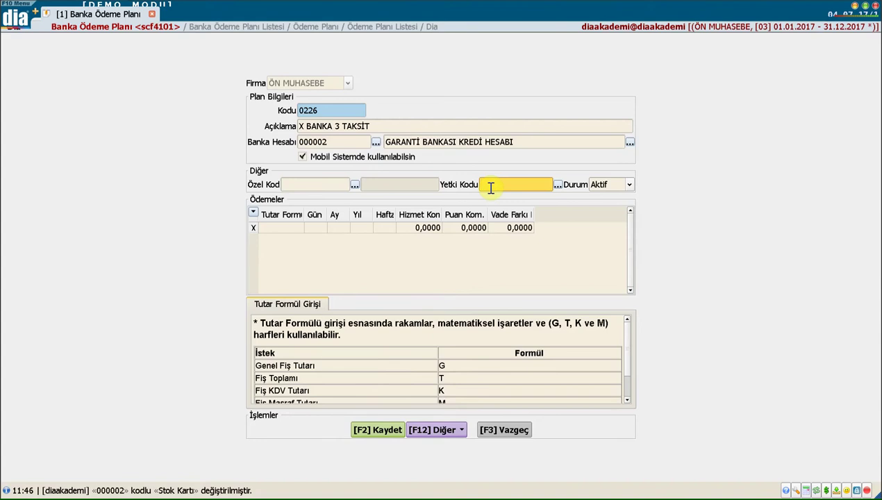
Check the status options and enter the first bank payment row with amount formula G/3 and month (Ay) +1
left_click(601, 186)
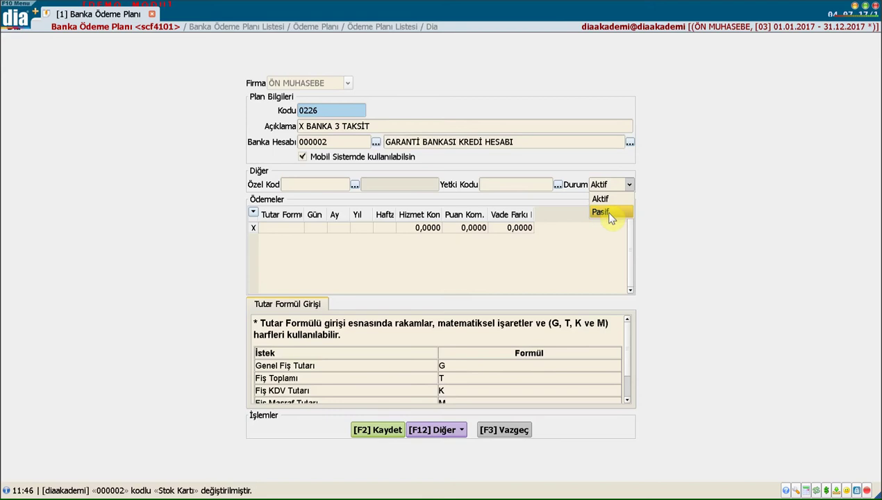
left_click(292, 230)
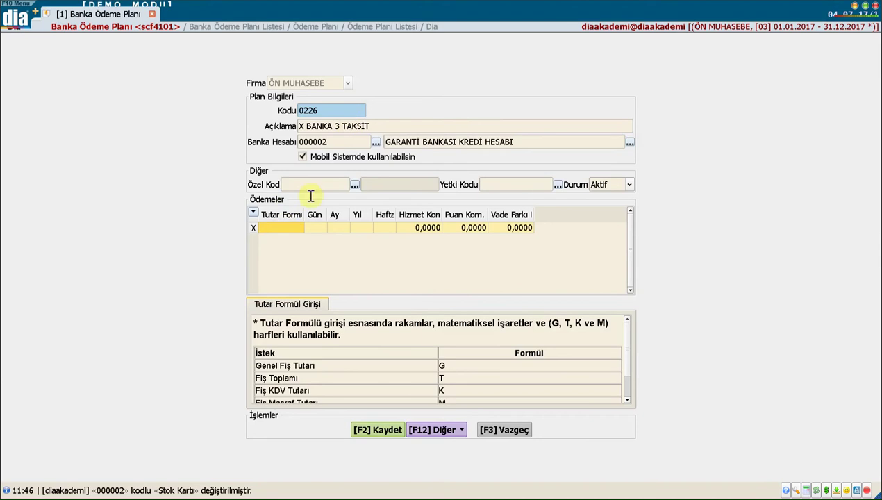
scroll(391, 358, "down", 3)
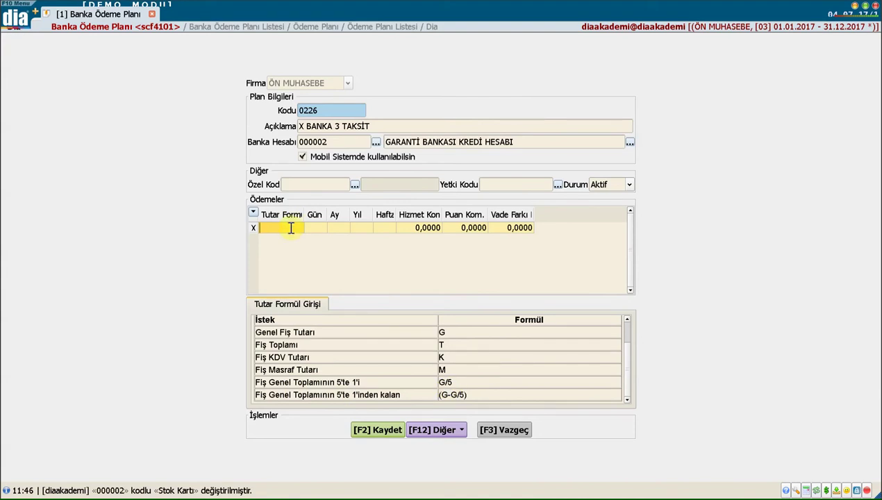
type("G/3")
left_click(310, 228)
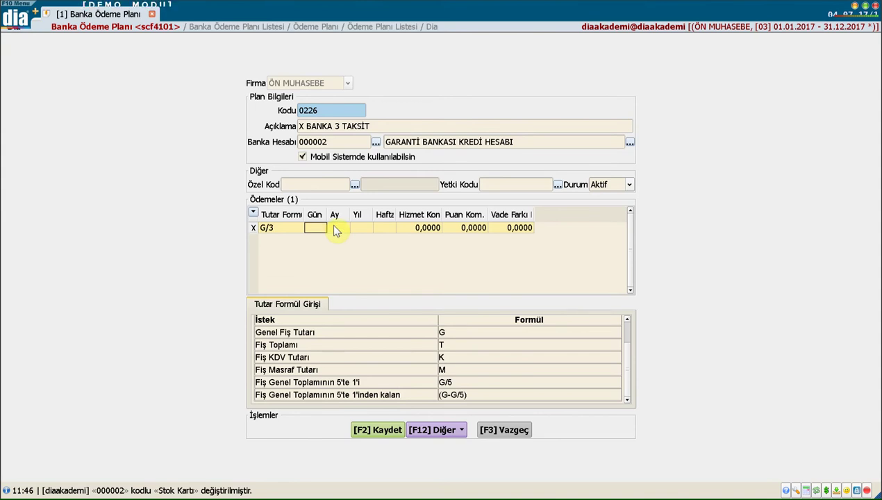
left_click(344, 230)
type("+1")
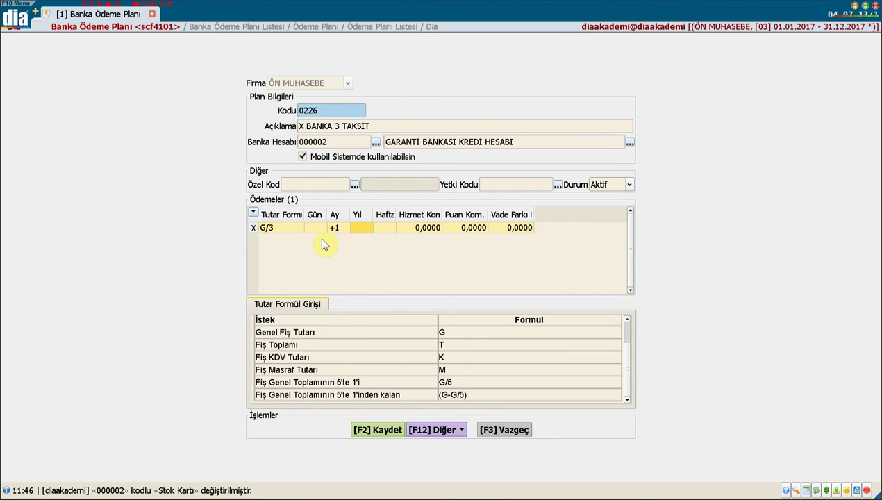
key("Down")
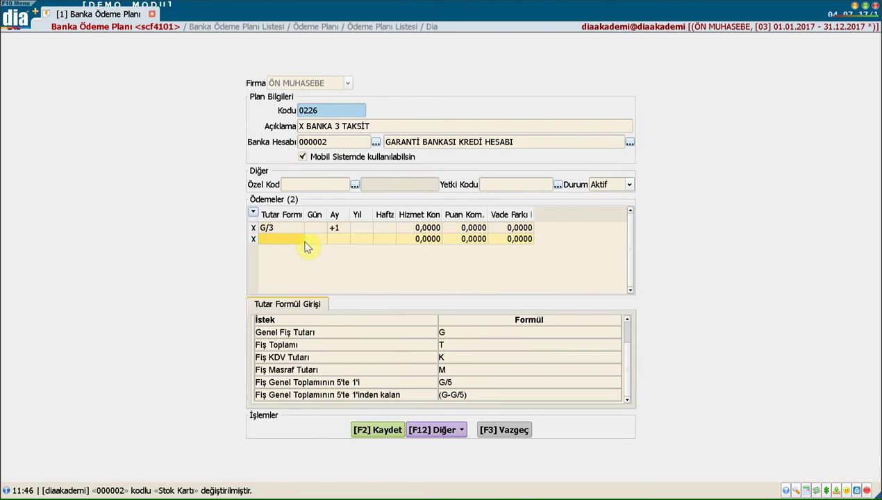
left_click(253, 239)
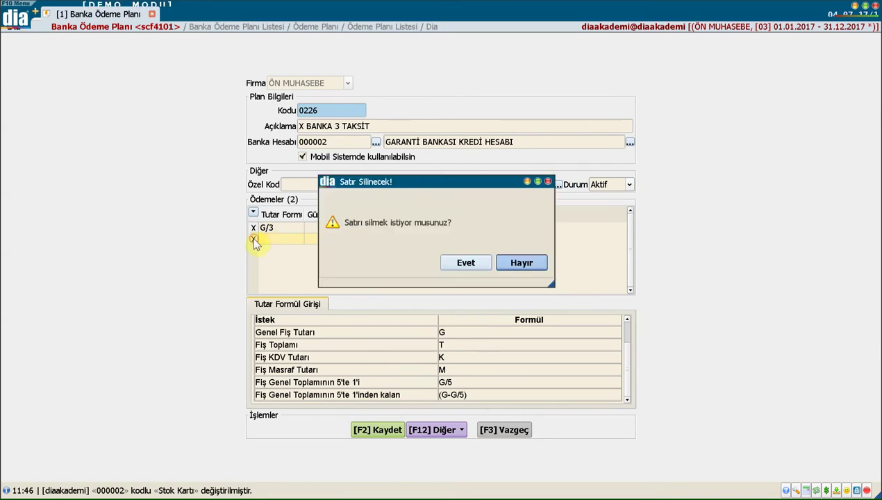
left_click(447, 267)
Replicate the G/3 payment row 2 more times with Satır Çoğalt and check the amount formulas of the rows
left_click(441, 430)
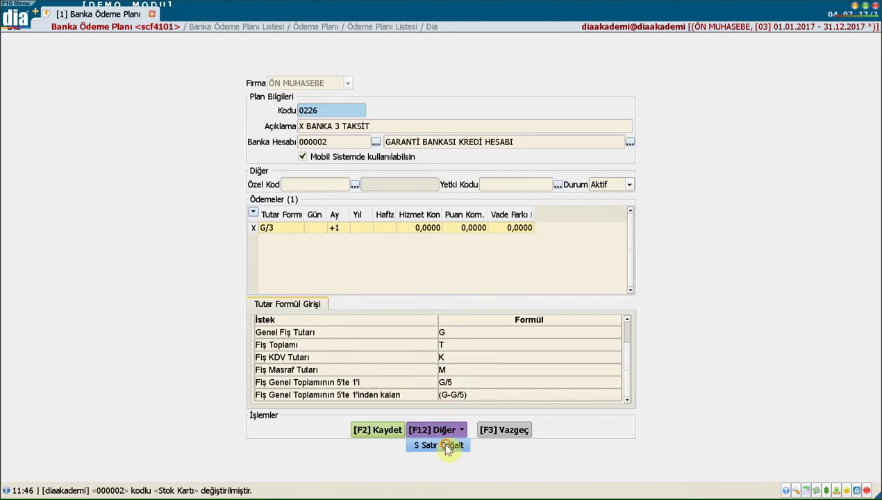
left_click(448, 445)
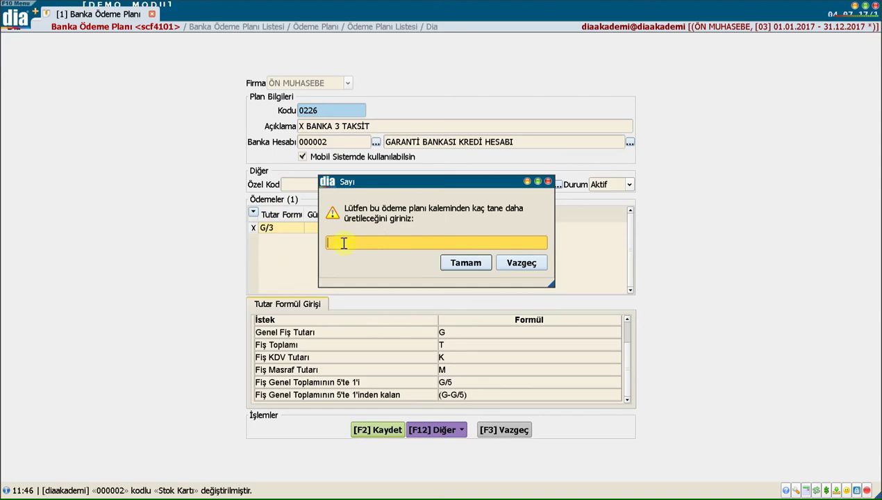
type("2")
left_click(458, 264)
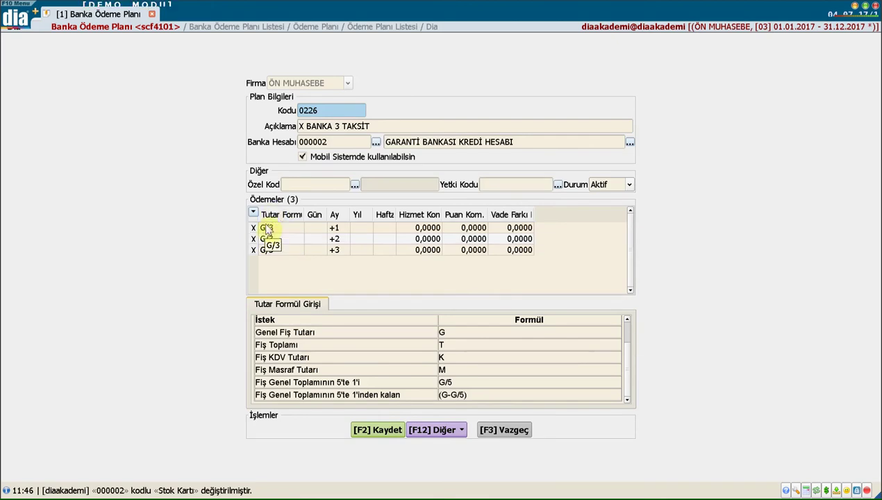
left_click(268, 230)
left_click(277, 250)
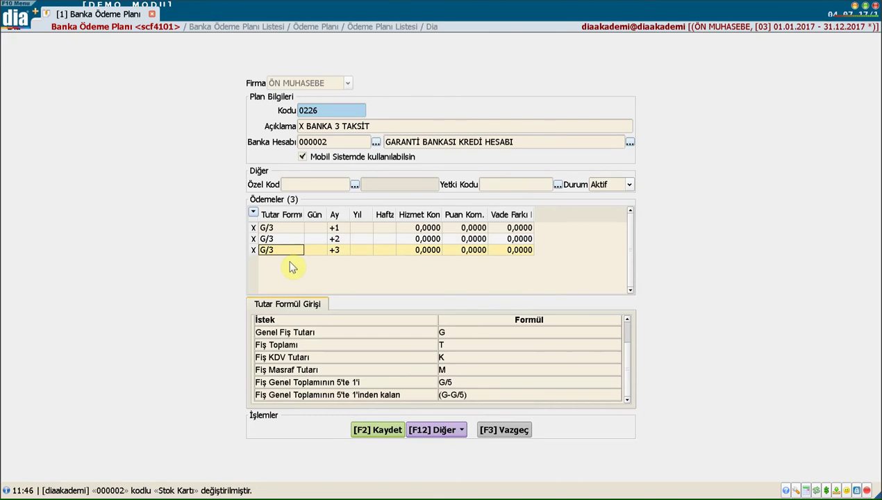
Widen the service, point and maturity difference commission columns of the payments table to show their full headings
left_click(441, 227)
left_click_drag(442, 215, 591, 227)
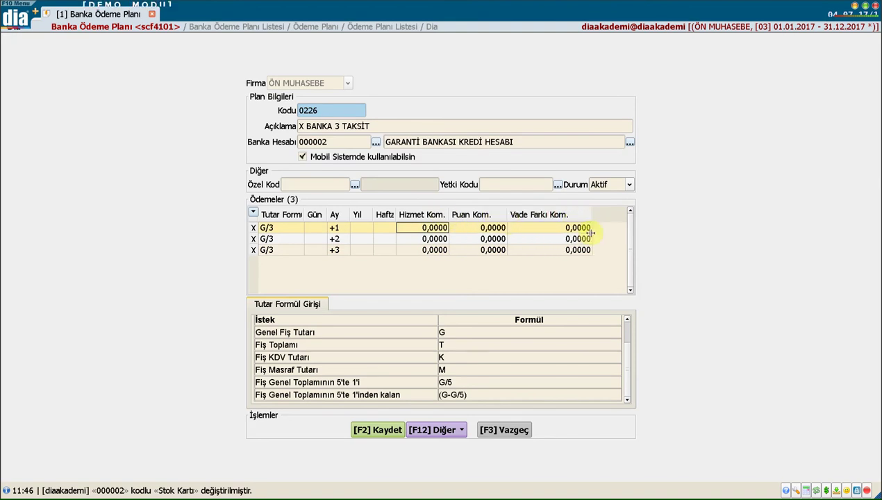
left_click(430, 251)
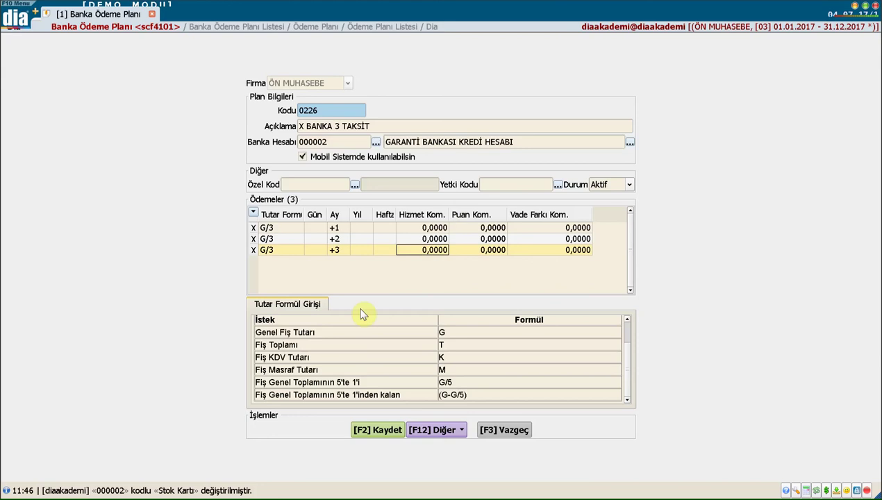
Save the bank payment plan and assign it, code 0226, to the credit card row of the payment plan
left_click(374, 432)
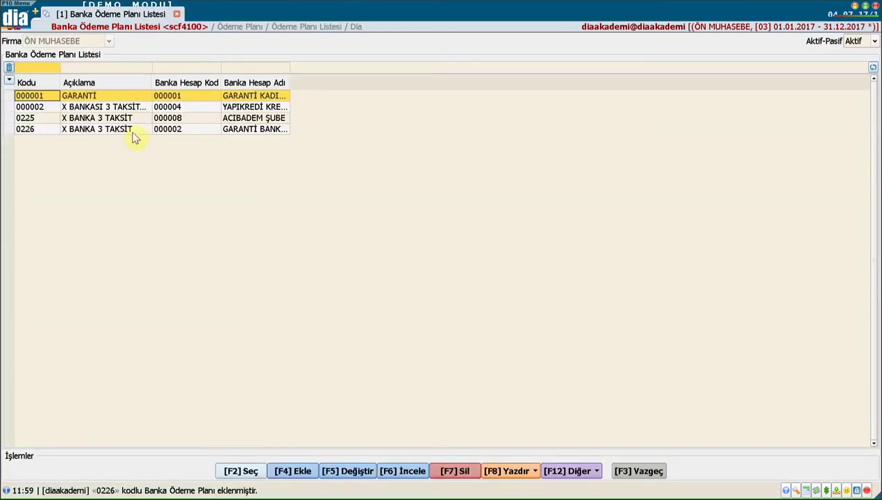
double_click(133, 132)
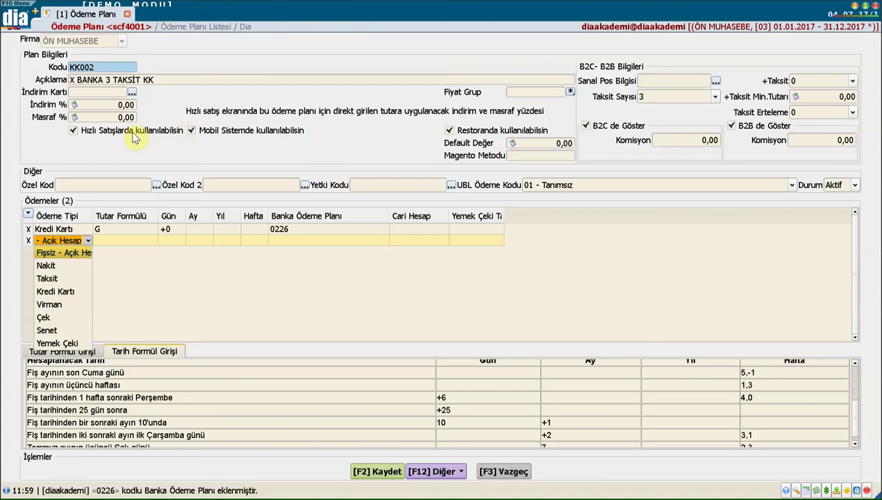
Delete the empty second payment row and save payment plan KK002
left_click(28, 241)
left_click(455, 259)
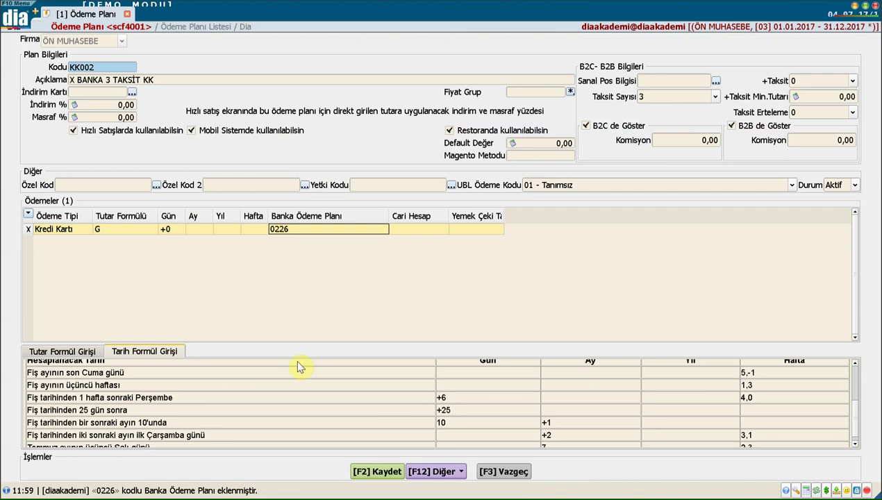
left_click(368, 472)
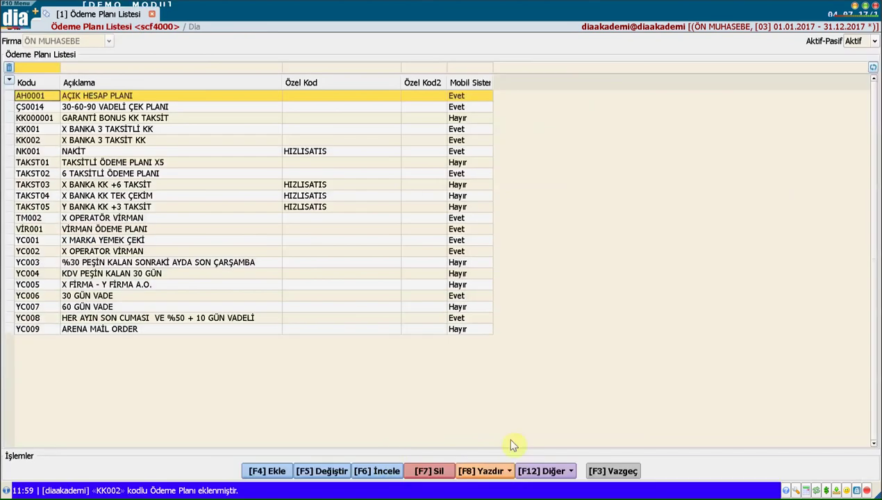